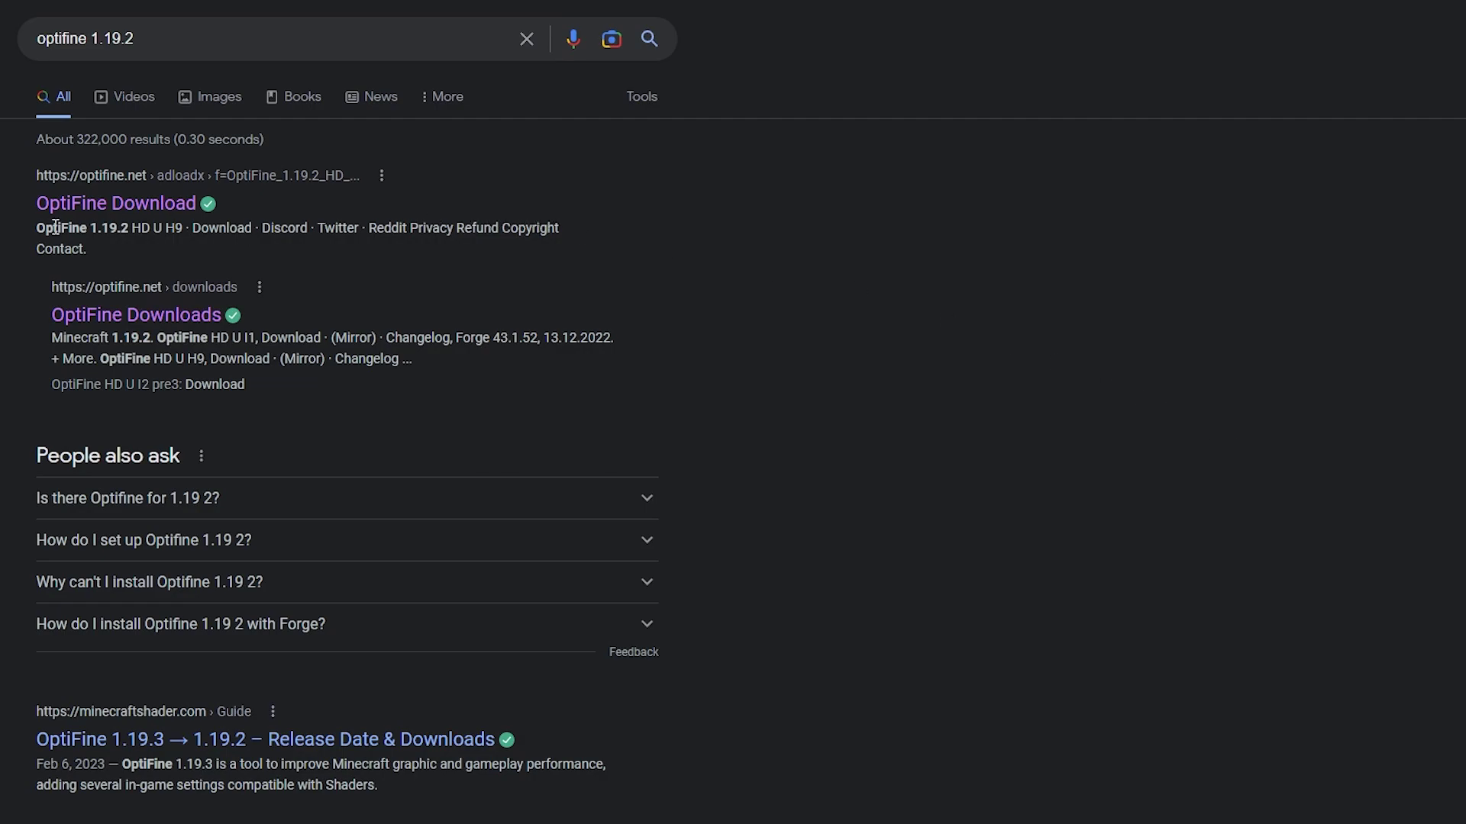
Step: Open the OptiFine Download result for 1.19.2, and start downloading the latest Forge installer for Minecraft 1.19.2
{"action": "left_click", "coordinate": [115, 205]}
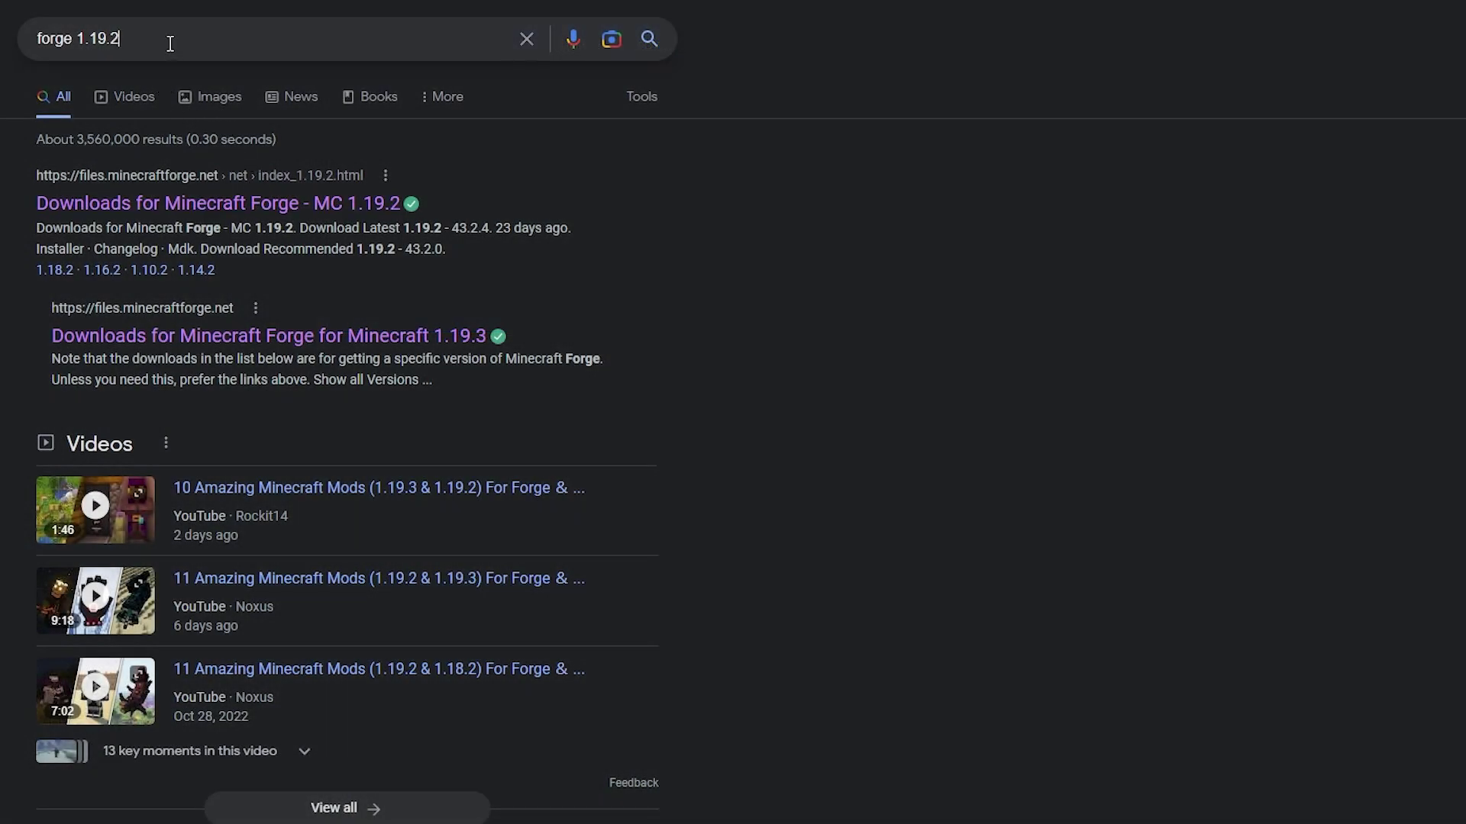
{"action": "left_click", "coordinate": [170, 43]}
{"action": "left_click", "coordinate": [879, 255]}
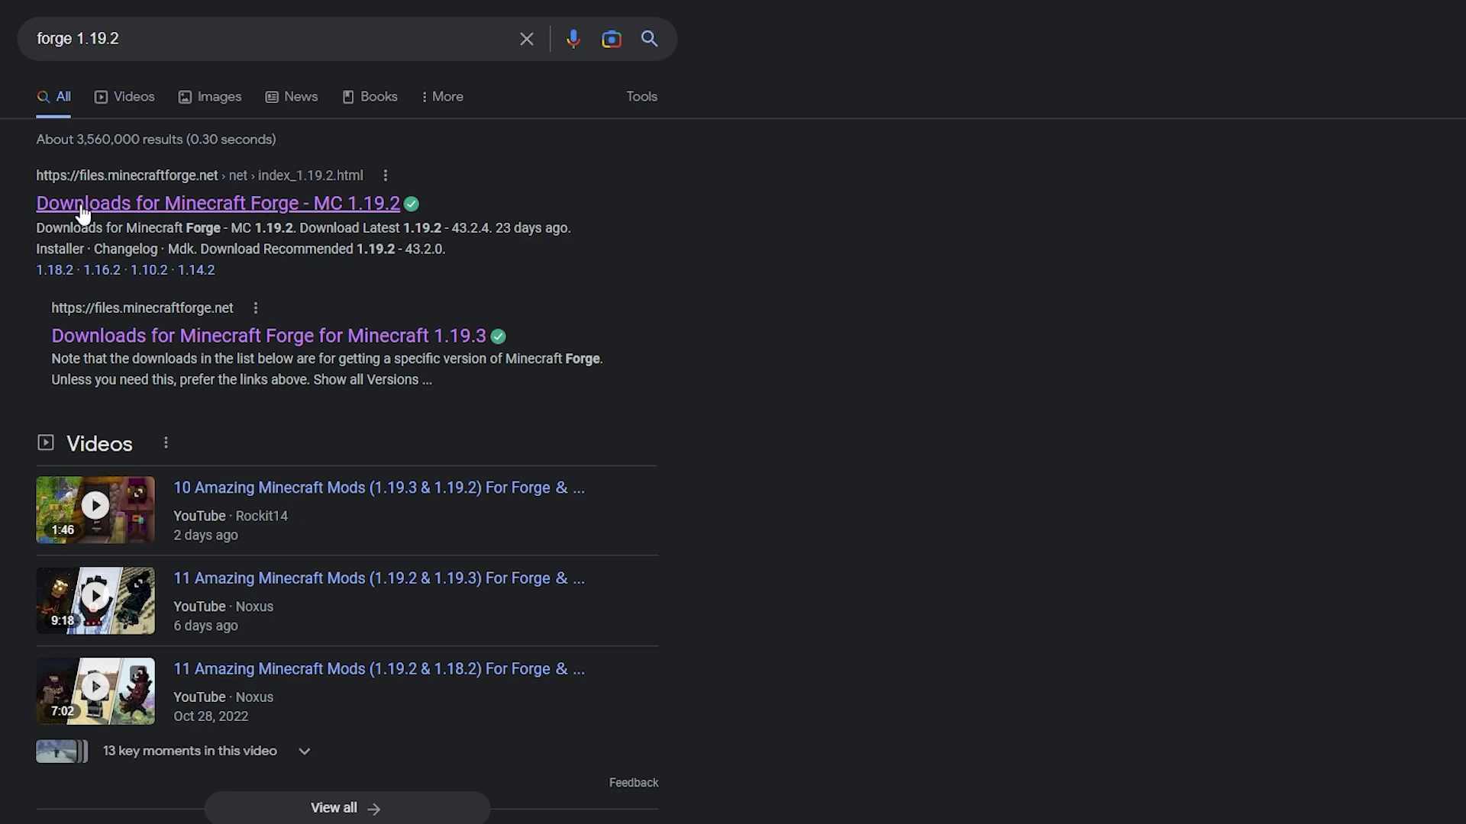
{"action": "left_click", "coordinate": [199, 205]}
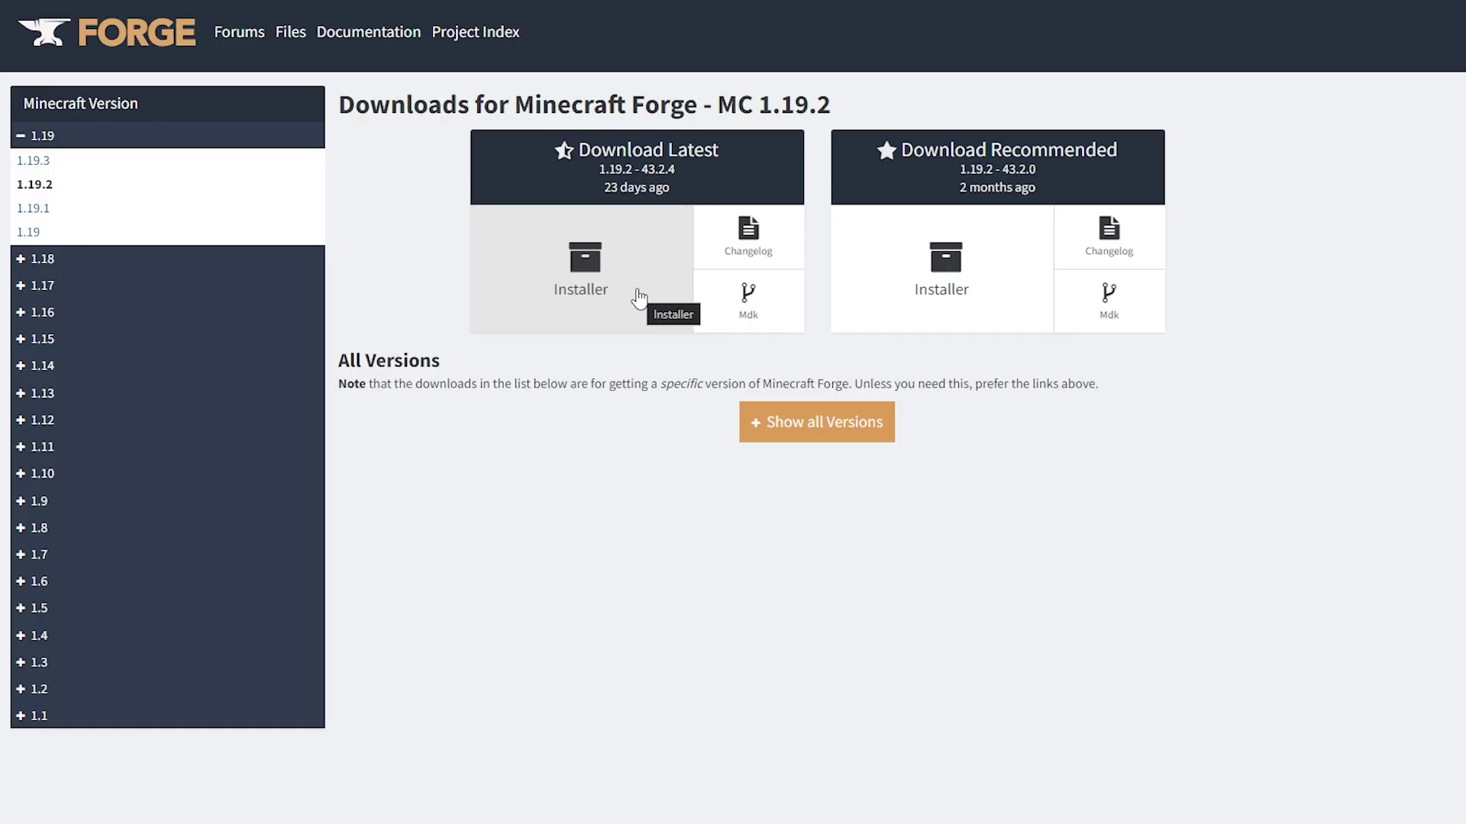
{"action": "left_click_drag", "start_coordinate": [839, 106], "coordinate": [880, 107]}
{"action": "left_click", "coordinate": [577, 281]}
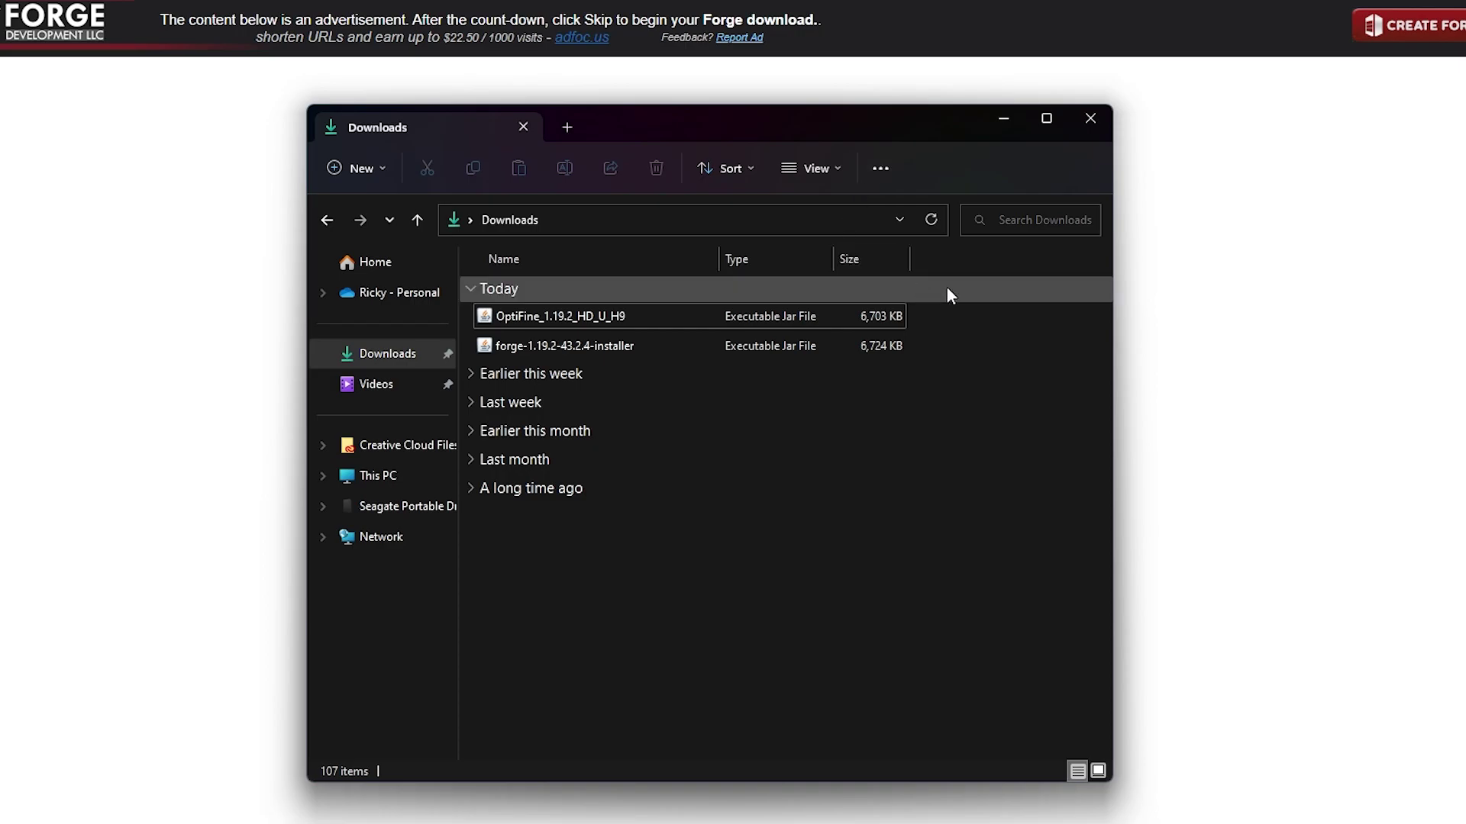
Step: Run OptiFine_1.19.2_HD_U_H9 from the Downloads folder and install OptiFine in the default .minecraft folder
{"action": "left_click_drag", "start_coordinate": [946, 287], "coordinate": [900, 337]}
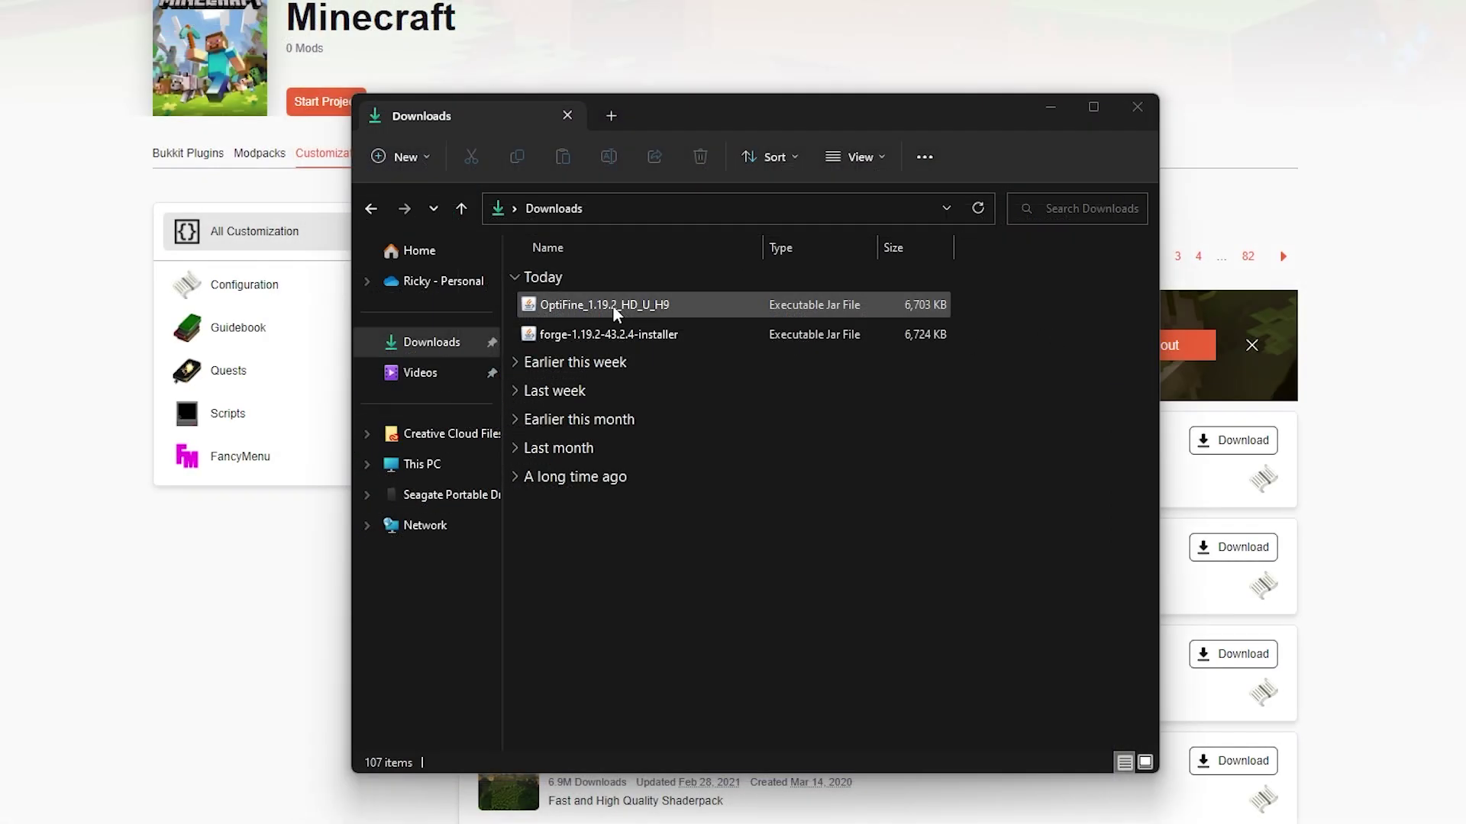
{"action": "left_click", "coordinate": [614, 306]}
{"action": "double_click", "coordinate": [616, 306]}
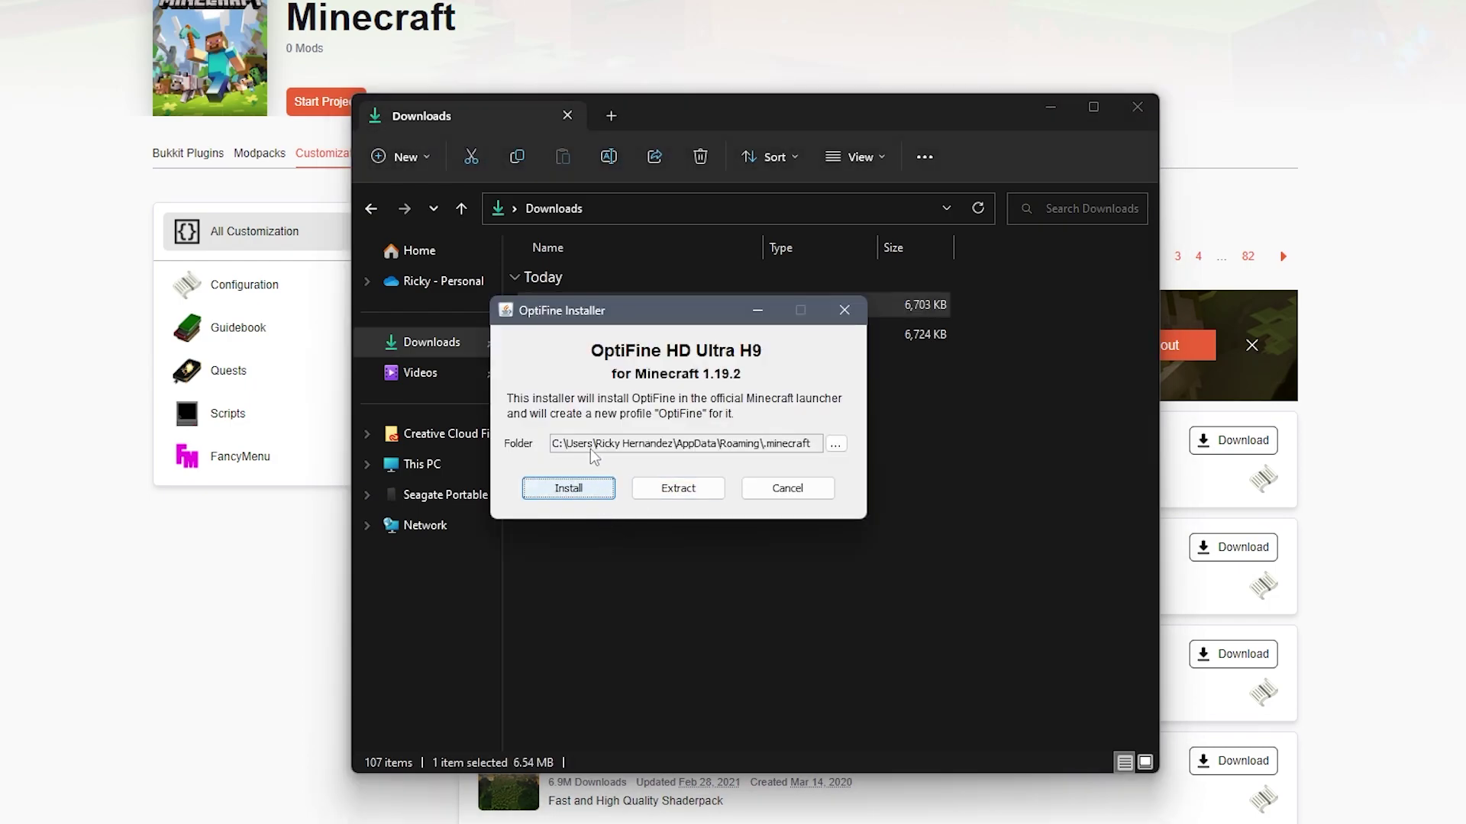
{"action": "left_click", "coordinate": [579, 492]}
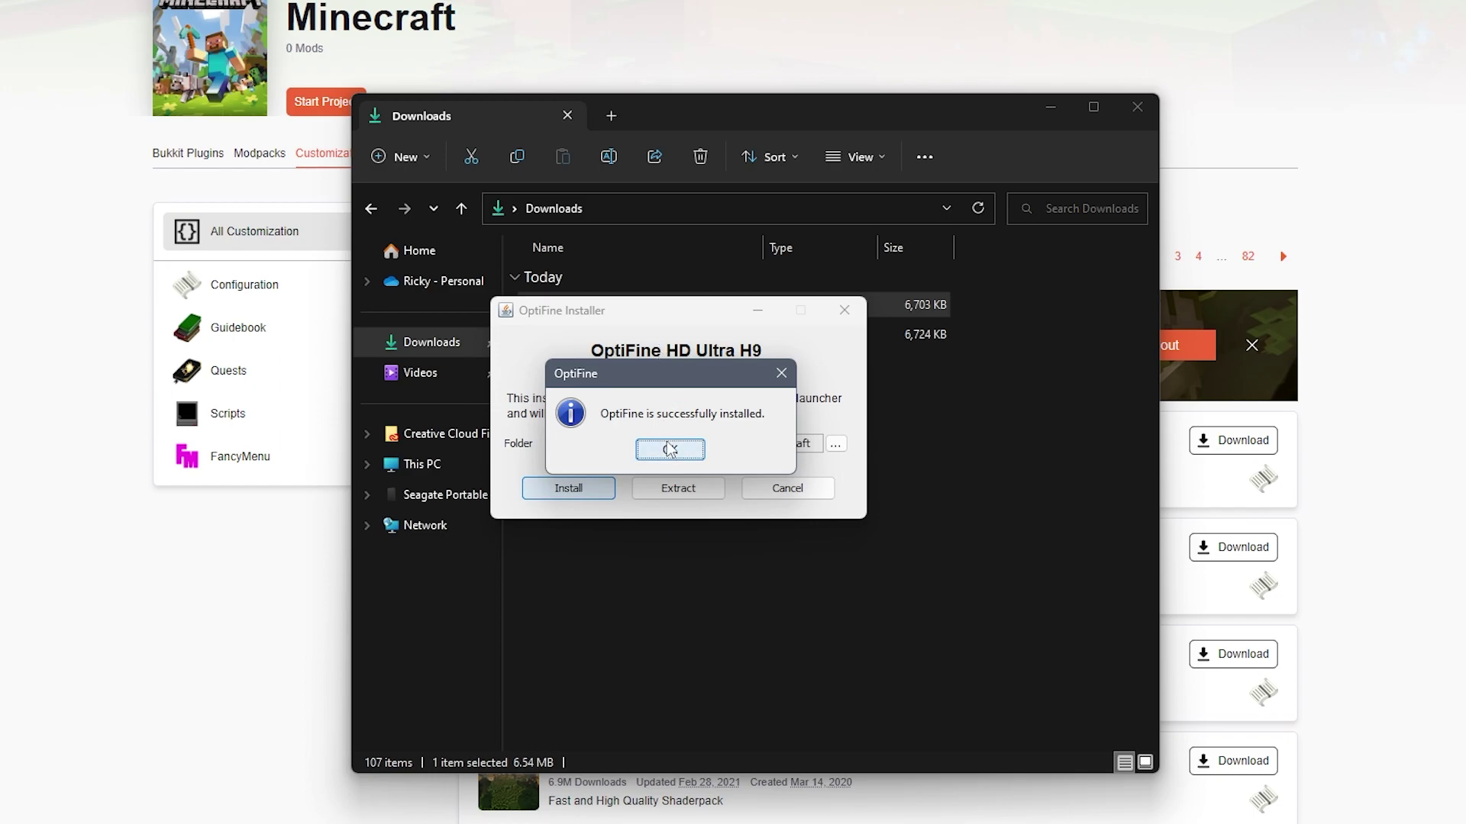
{"action": "left_click", "coordinate": [670, 449]}
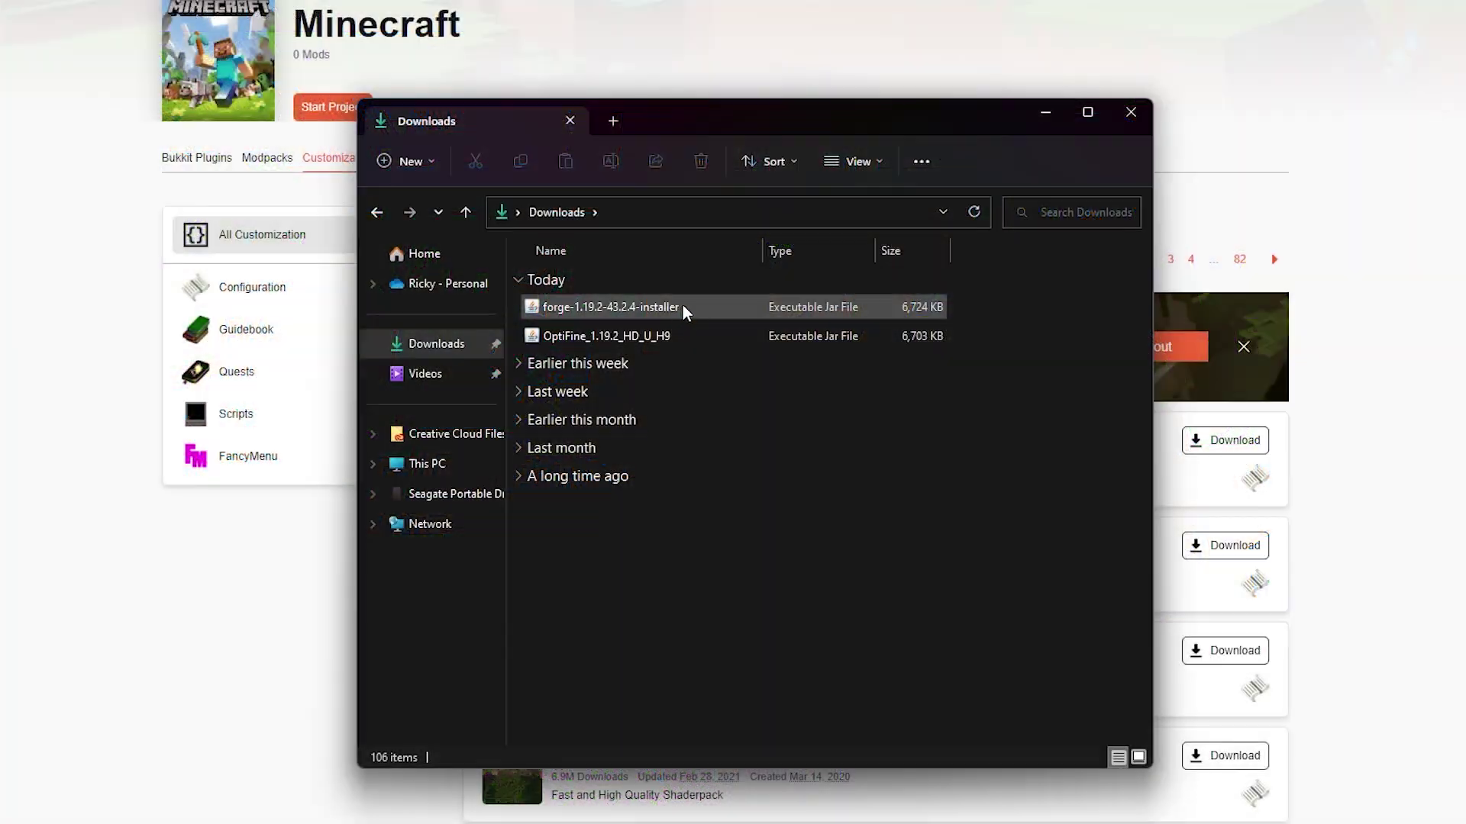
Step: Run forge-1.19.2-43.2.4-installer from the Downloads folder and install the Forge client
{"action": "left_click", "coordinate": [725, 307]}
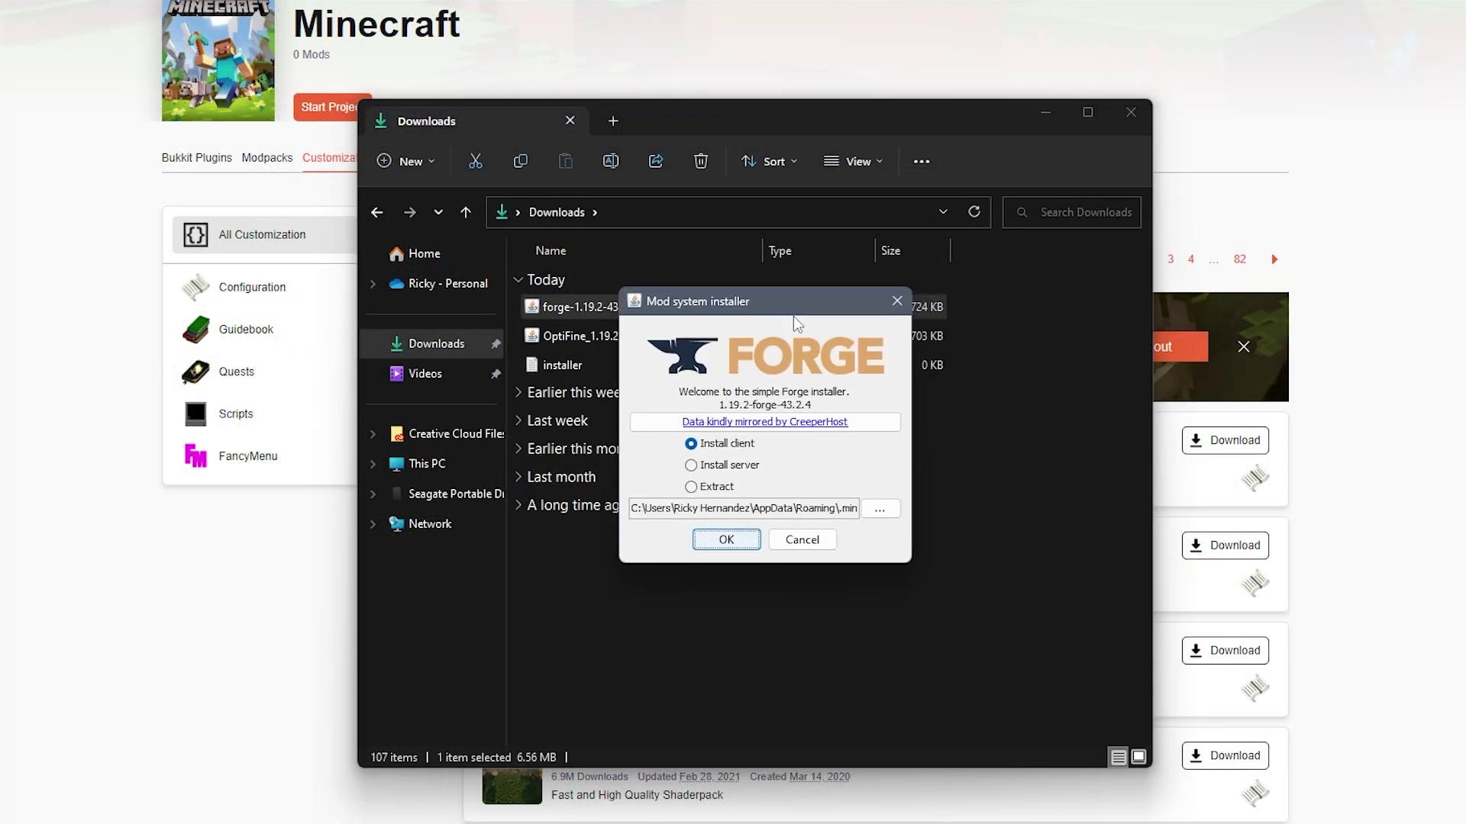
{"action": "left_click", "coordinate": [725, 540]}
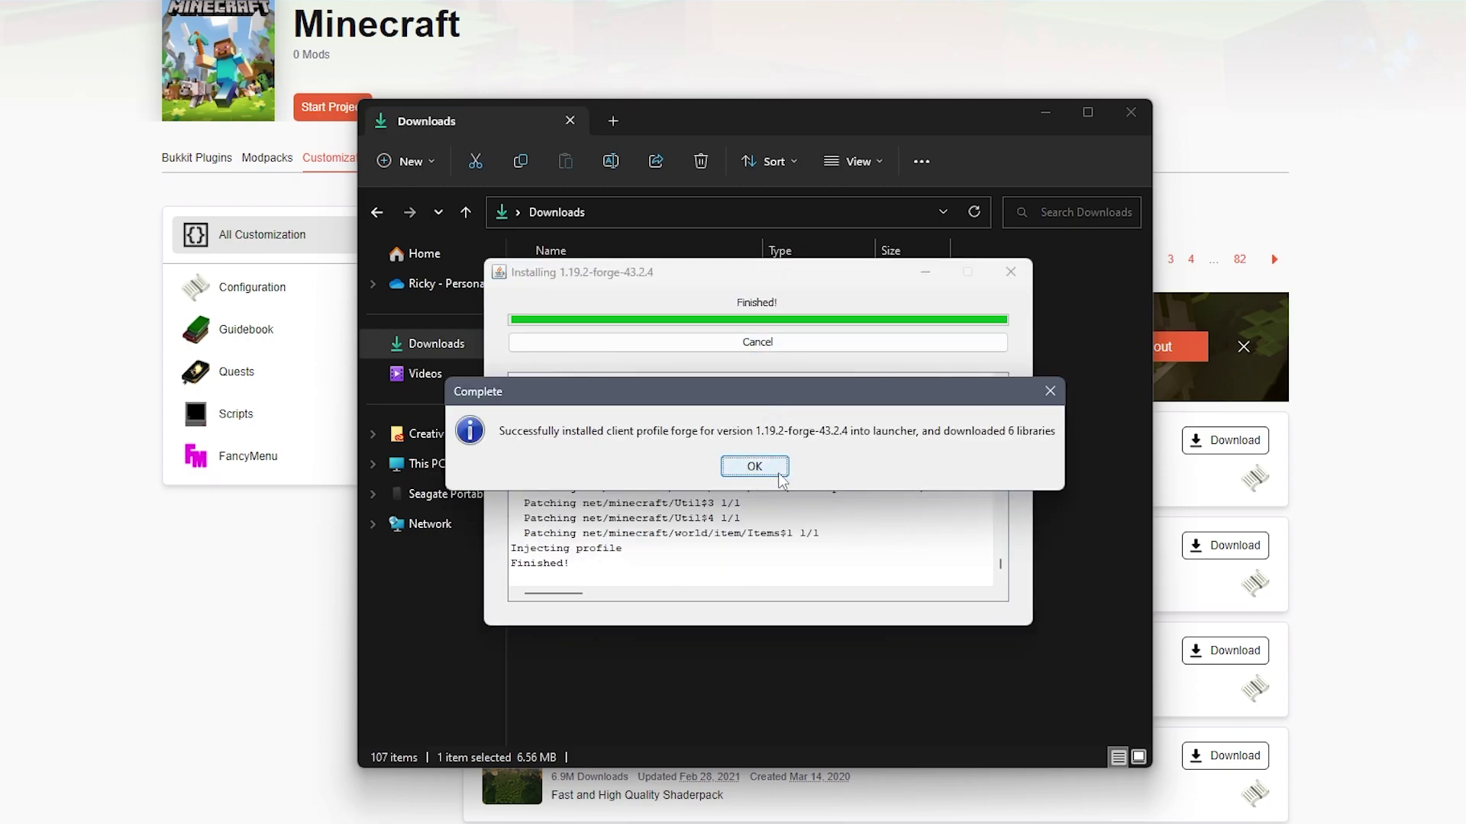
{"action": "left_click", "coordinate": [755, 467]}
Step: In the Minecraft Launcher, select the 1.19.2-forge-43.2.4 installation and open the mods folder inside its game folder
{"action": "left_click", "coordinate": [118, 490]}
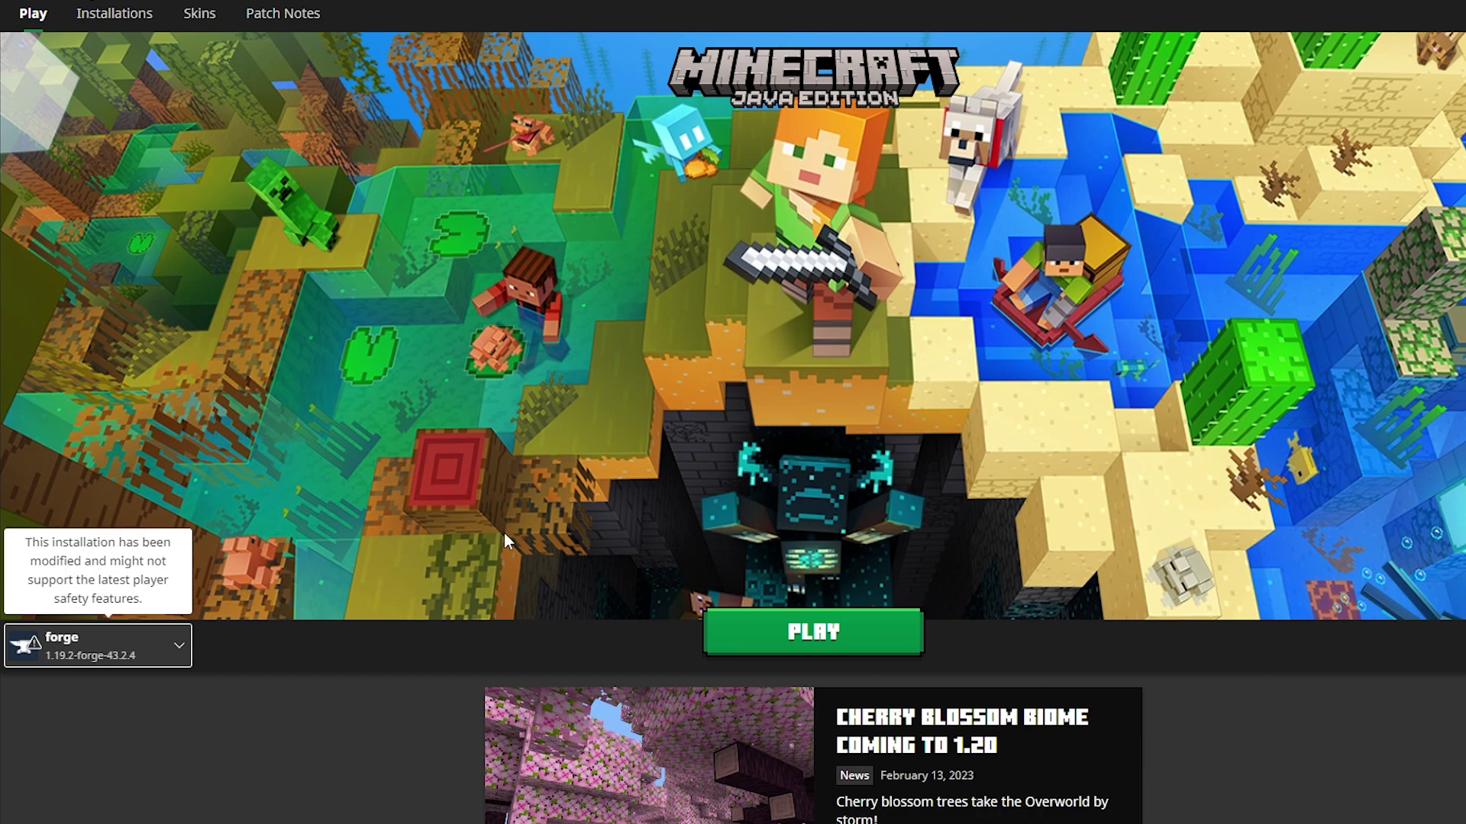
{"action": "left_click", "coordinate": [352, 670]}
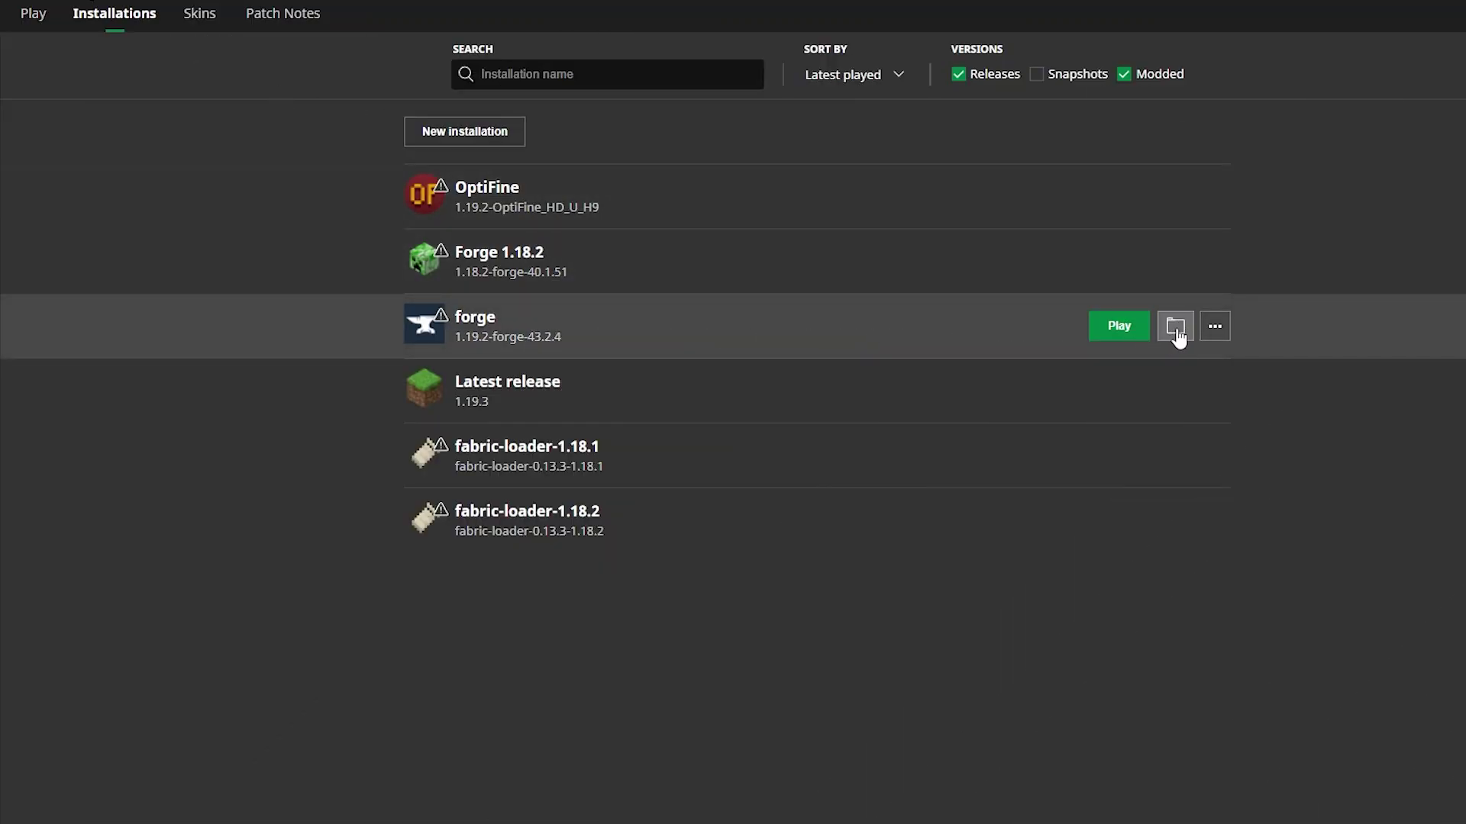
{"action": "left_click", "coordinate": [1177, 327]}
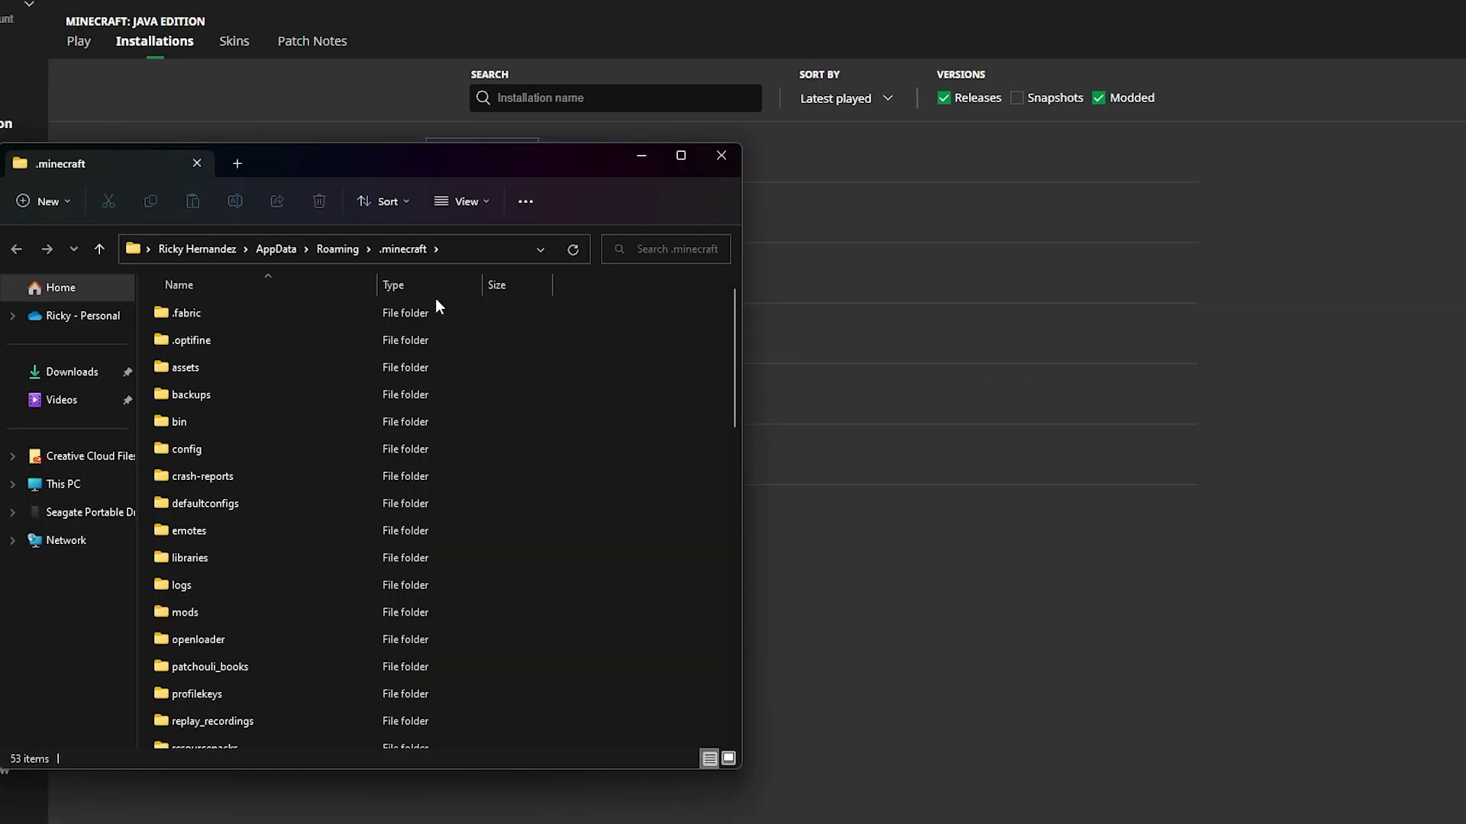
{"action": "scroll", "coordinate": [287, 603], "scroll_direction": "down", "scroll_amount": 2}
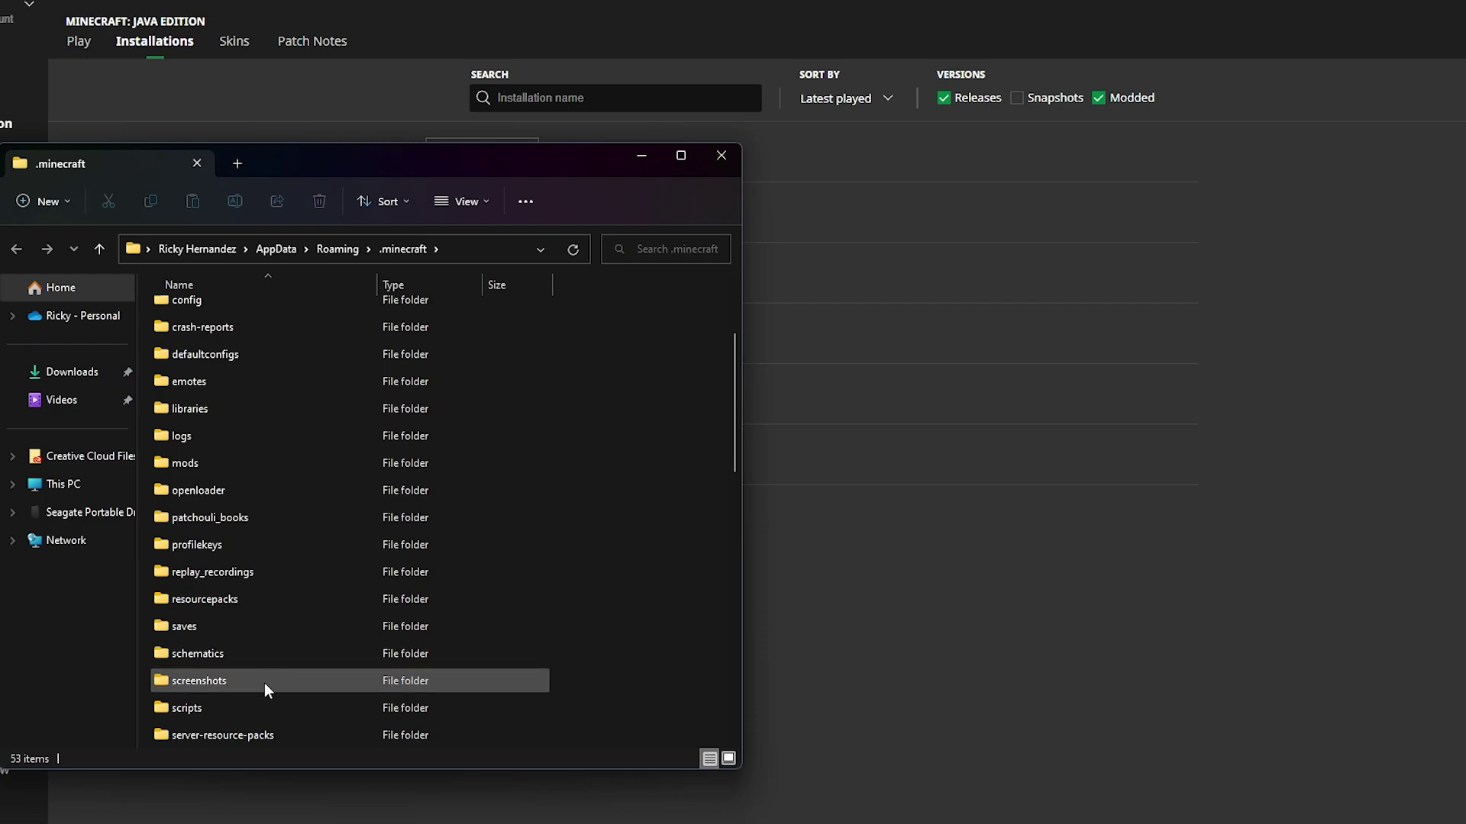
{"action": "double_click", "coordinate": [254, 464]}
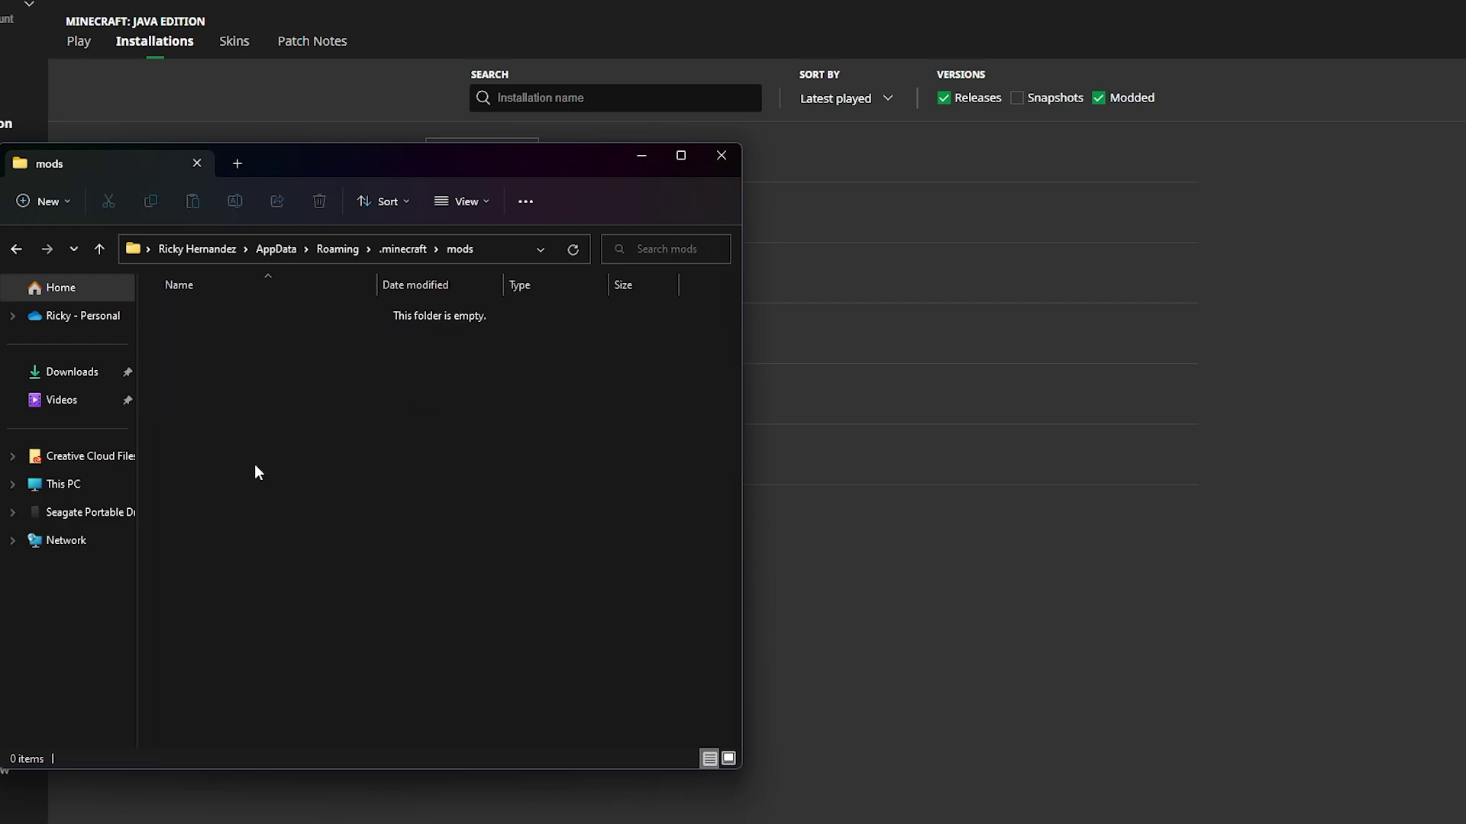
Step: Move the OptiFine_1.19.2_HD_U_H9 file from the Downloads folder into the .minecraft mods folder
{"action": "key", "text": "alt+Tab"}
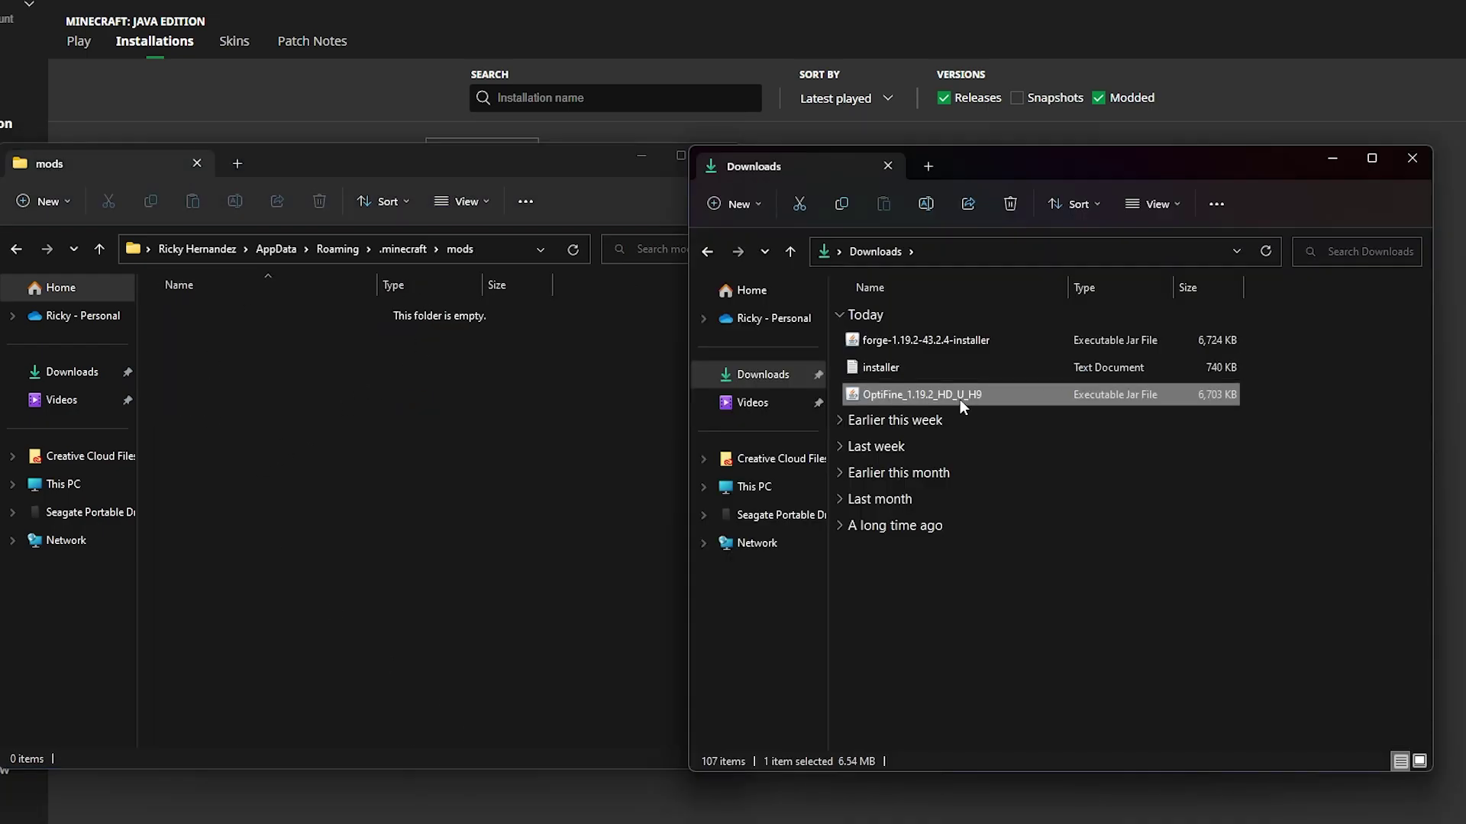
{"action": "left_click_drag", "start_coordinate": [814, 389], "coordinate": [410, 406]}
{"action": "left_click", "coordinate": [388, 406]}
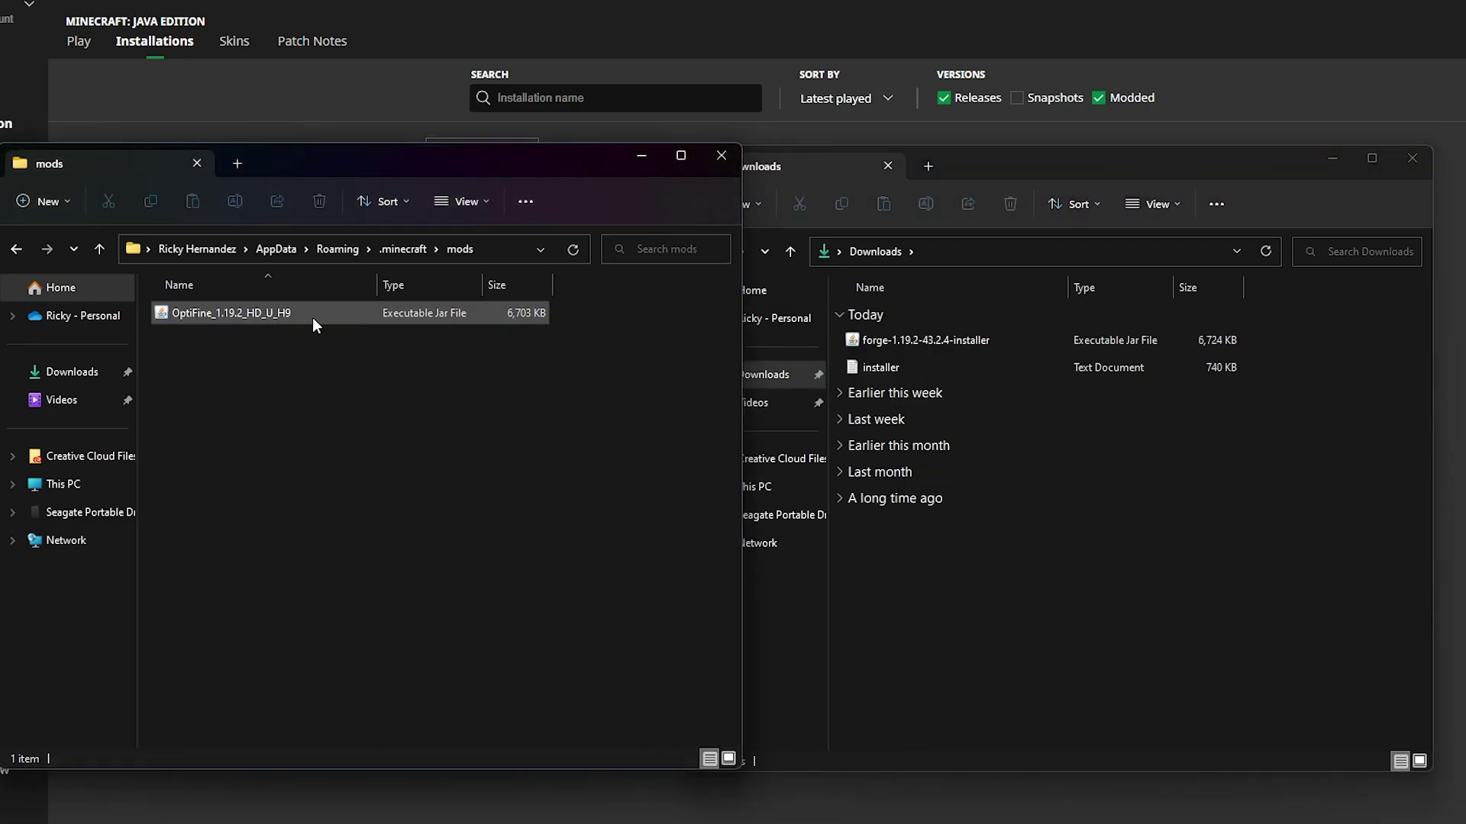
Step: Return to the Minecraft Launcher and start the forge 1.19.2 installation, accepting the modified-installation risks without further warnings
{"action": "key", "text": "alt+Tab"}
{"action": "left_click", "coordinate": [79, 41]}
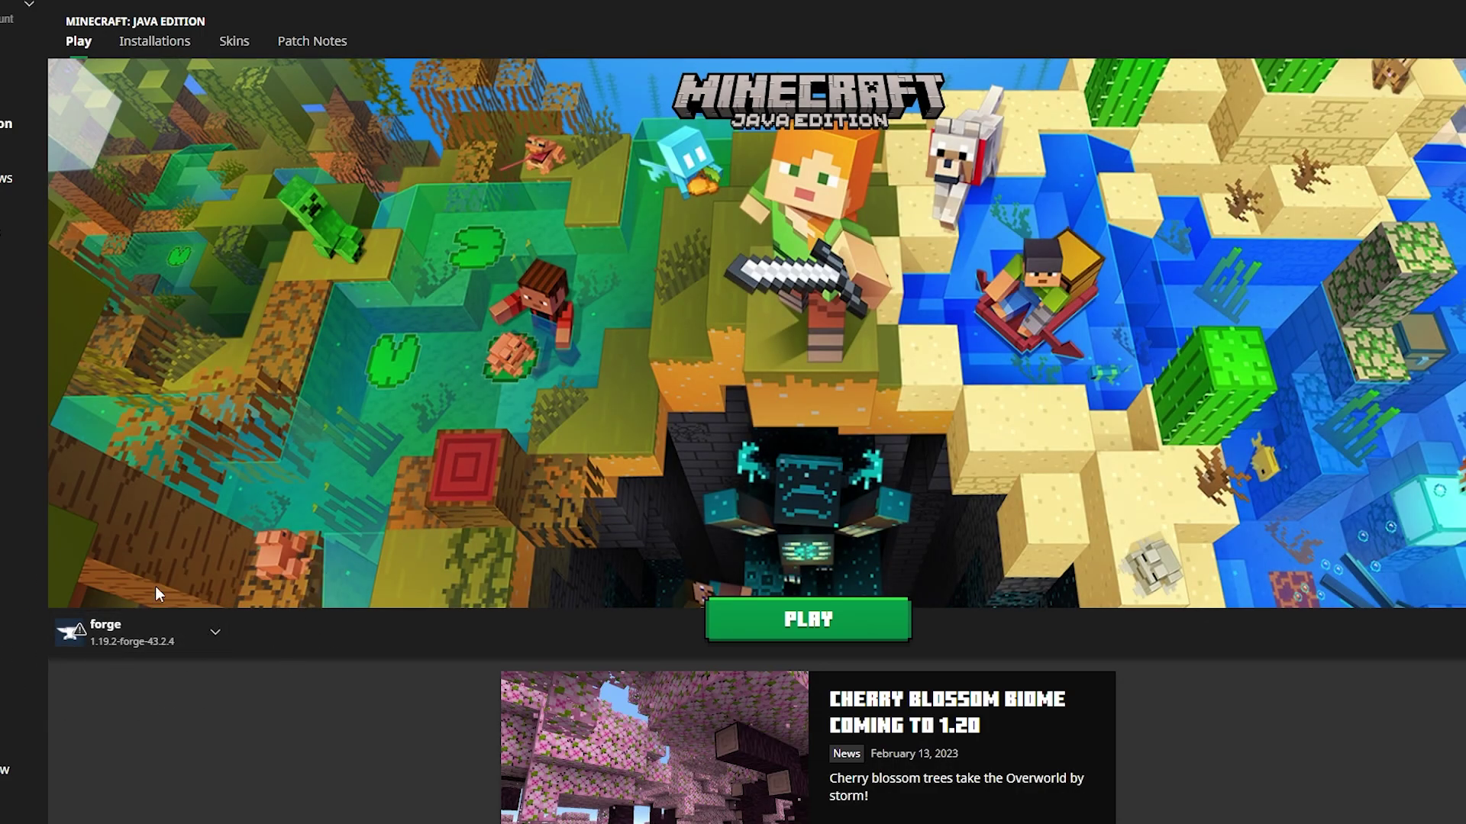
{"action": "left_click", "coordinate": [834, 615]}
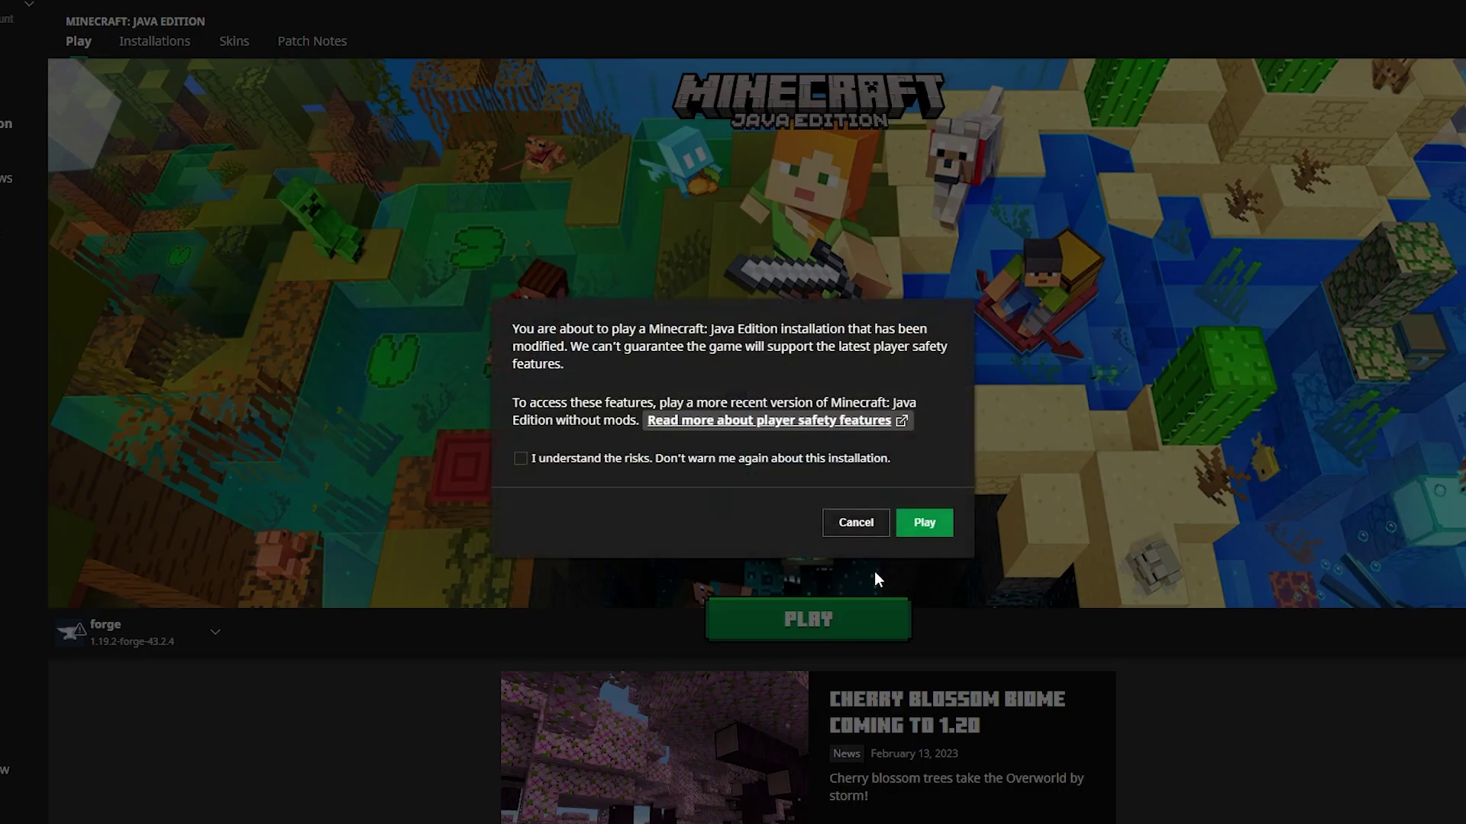
{"action": "left_click", "coordinate": [662, 460]}
{"action": "left_click", "coordinate": [938, 528]}
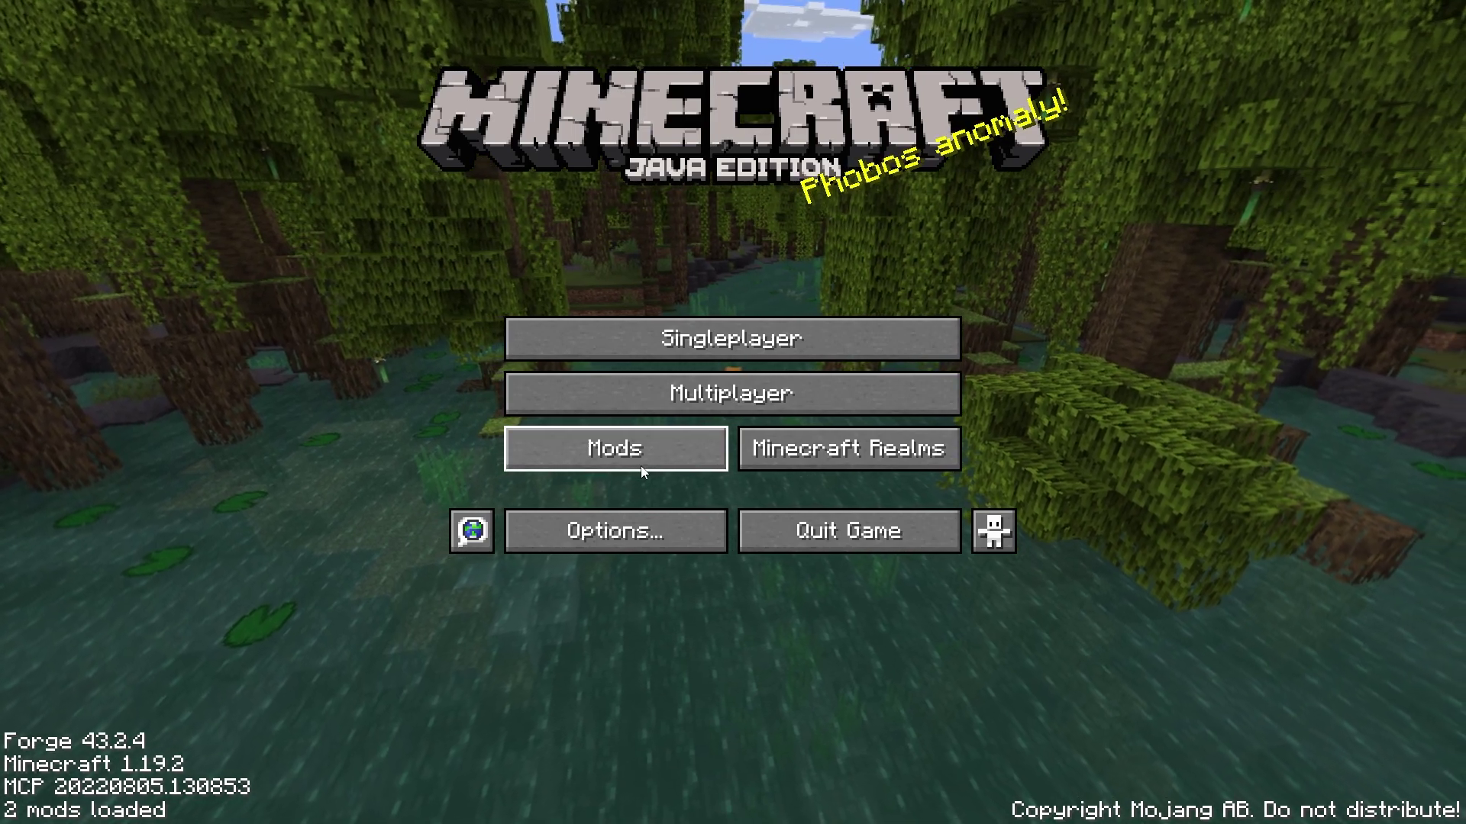
Step: Open the shaderpacks folder from Minecraft's shader video settings, and minimize its window to reveal the CurseForge page
{"action": "left_click", "coordinate": [619, 539]}
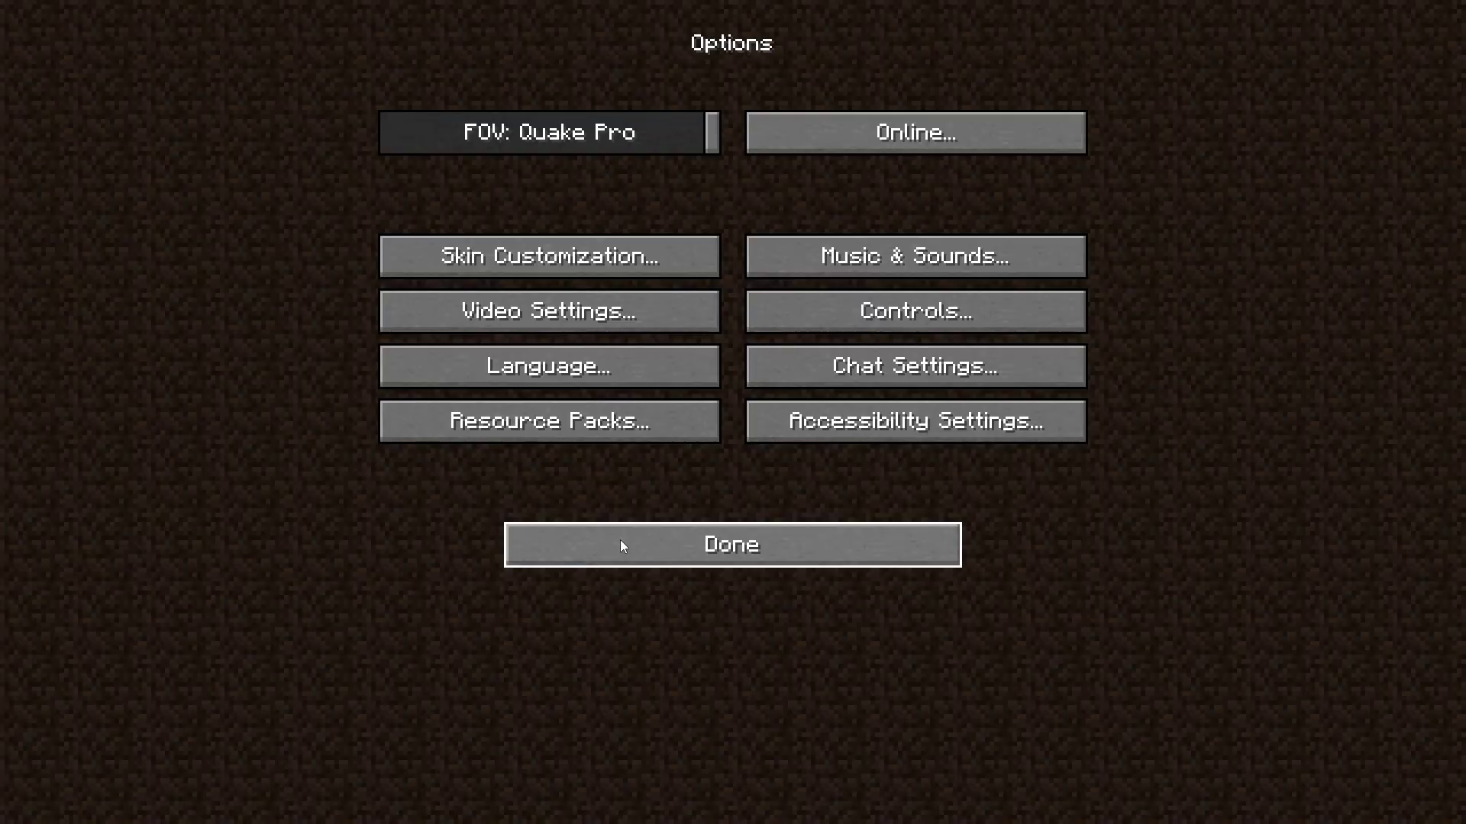
{"action": "left_click", "coordinate": [546, 316]}
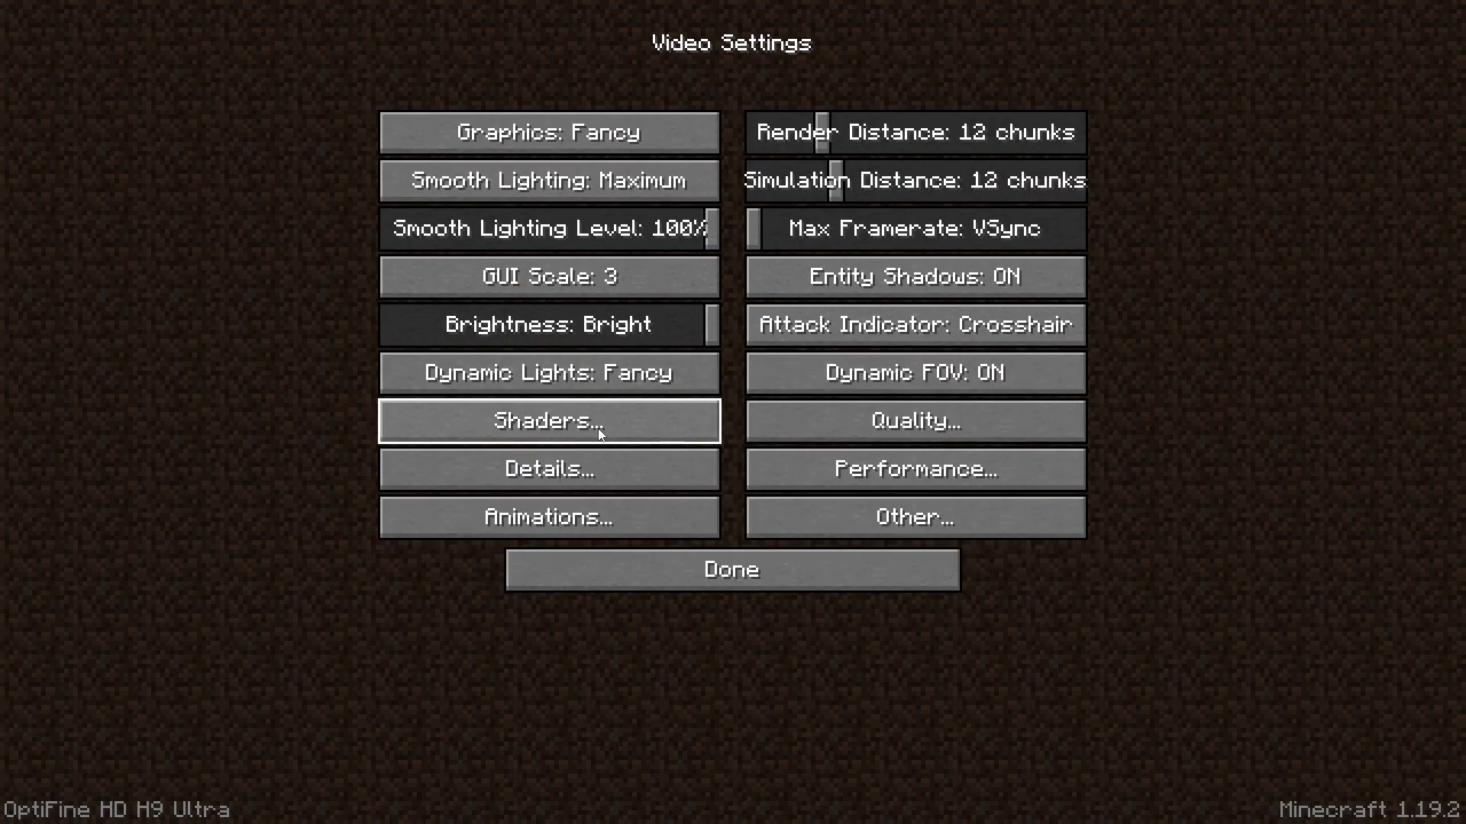
{"action": "left_click", "coordinate": [568, 432]}
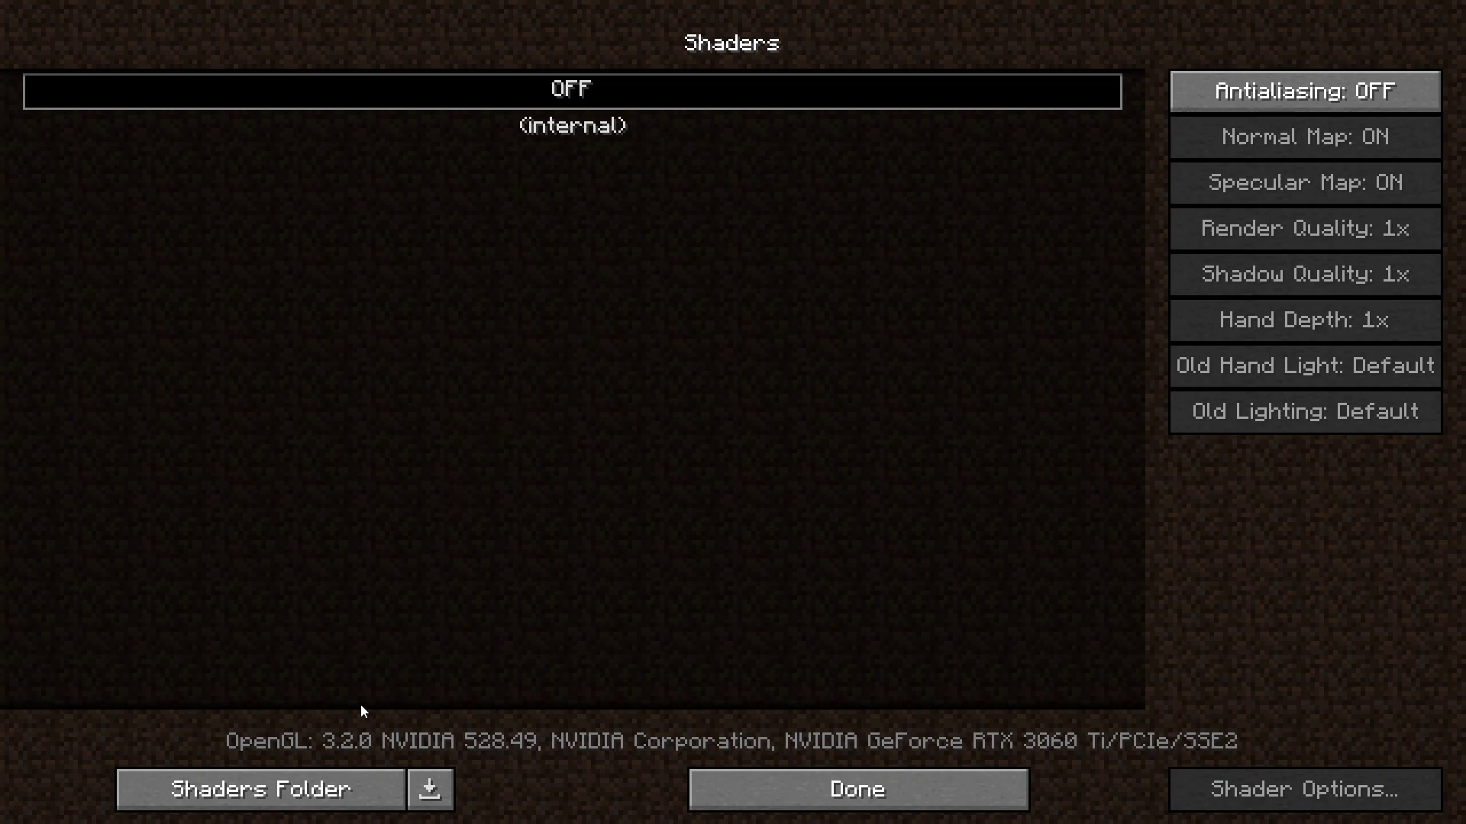
{"action": "left_click", "coordinate": [360, 790]}
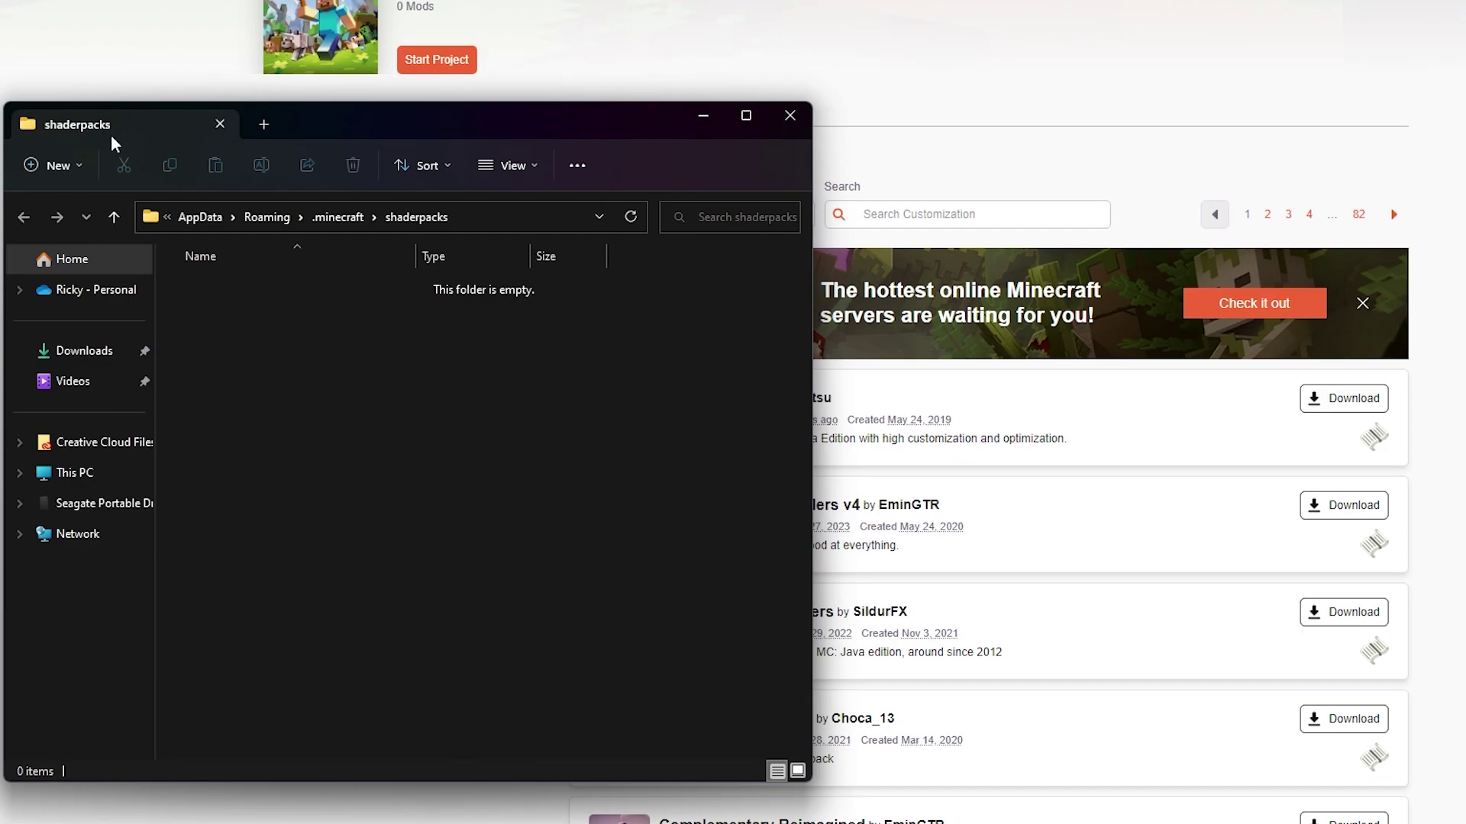
{"action": "left_click", "coordinate": [703, 118]}
Step: Find BSL Shaders in the CurseForge customization list and download the BSL v8.2 file for game version 1.19.2
{"action": "scroll", "coordinate": [972, 282], "scroll_direction": "up", "scroll_amount": 5}
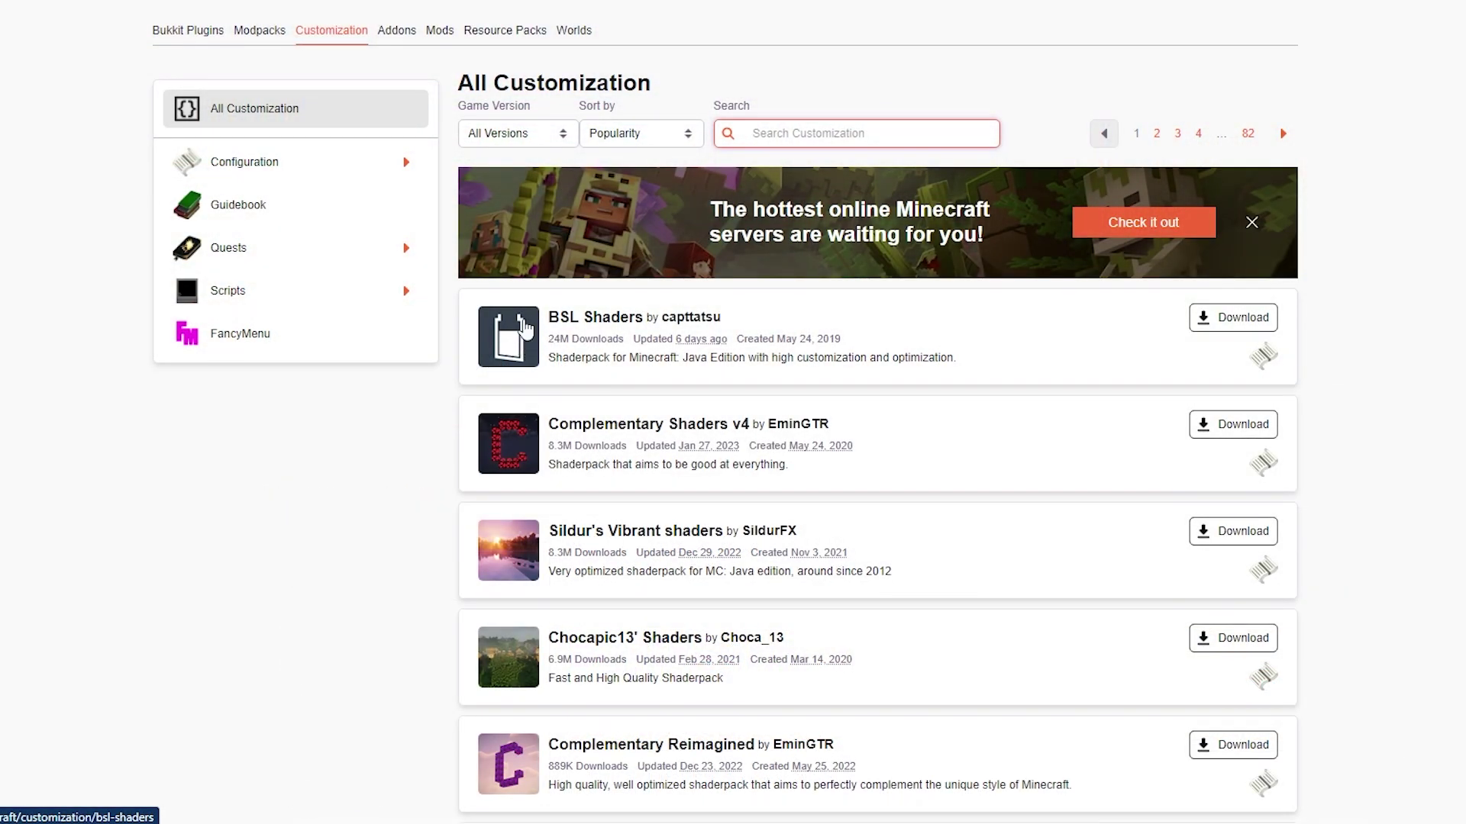
{"action": "left_click", "coordinate": [526, 341]}
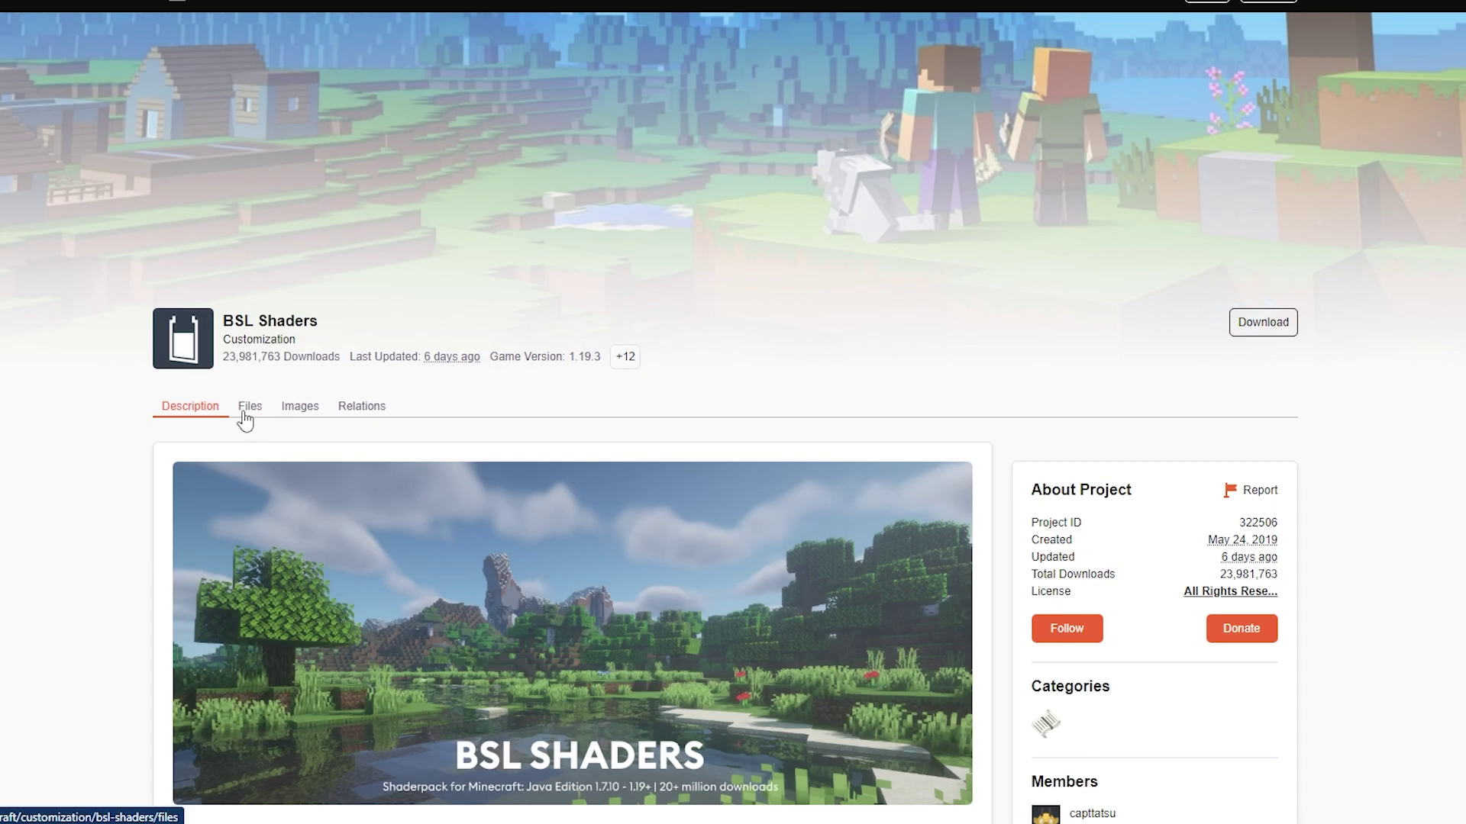
{"action": "left_click", "coordinate": [245, 418]}
{"action": "scroll", "coordinate": [388, 458], "scroll_direction": "down", "scroll_amount": 6}
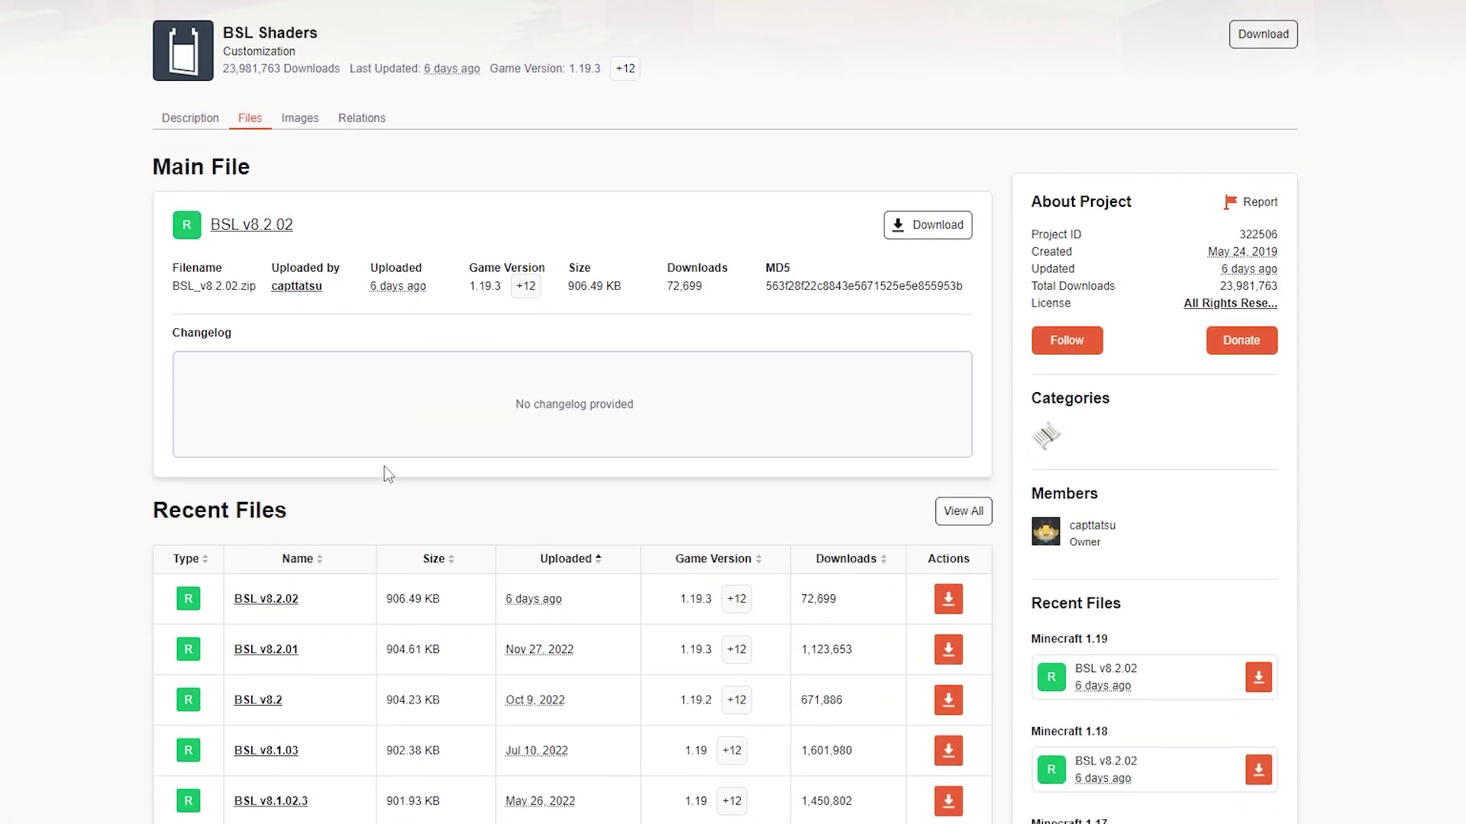
{"action": "scroll", "coordinate": [374, 428], "scroll_direction": "down", "scroll_amount": 1}
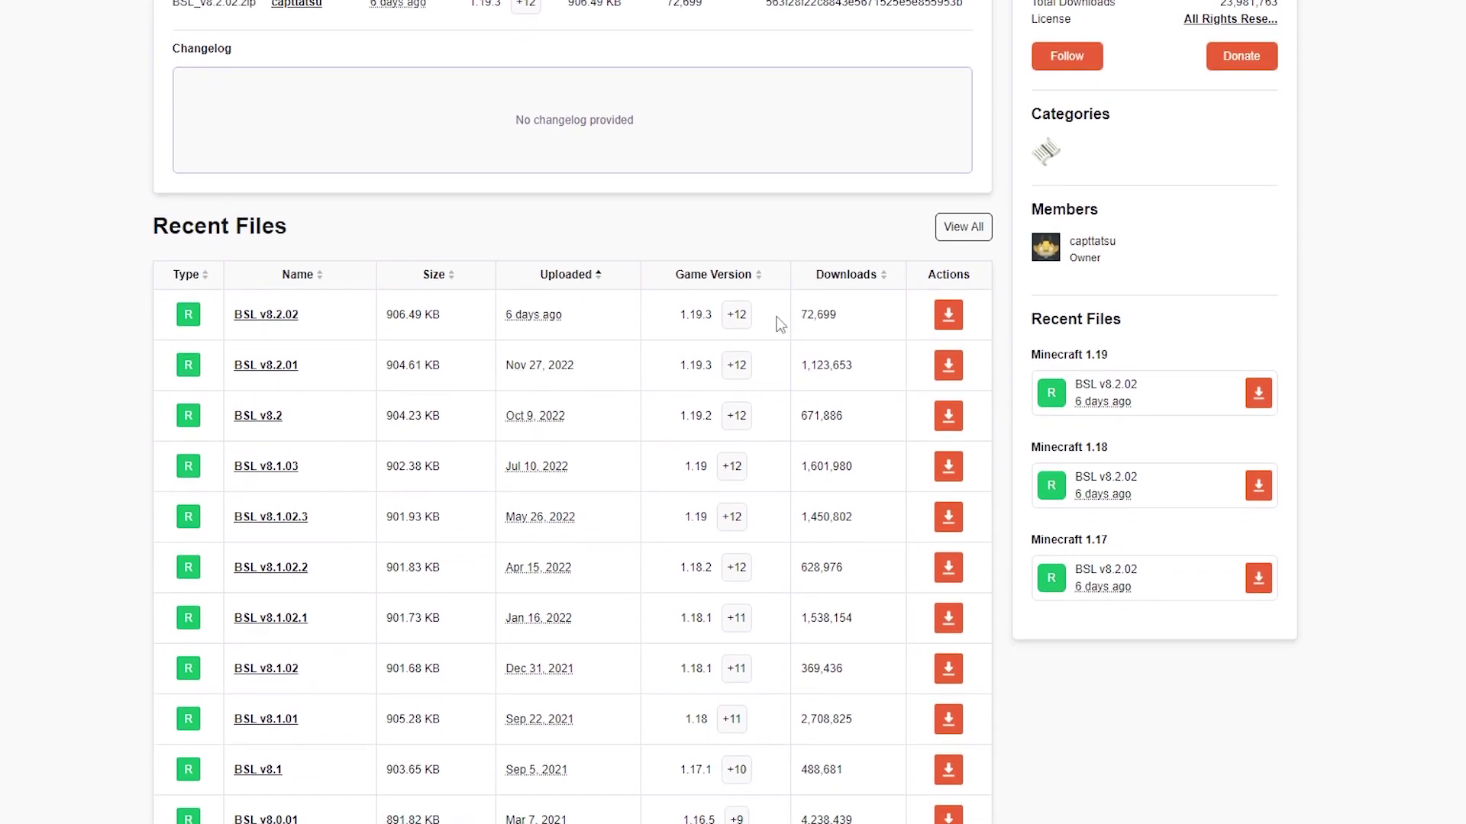
{"action": "scroll", "coordinate": [868, 403], "scroll_direction": "down", "scroll_amount": 1}
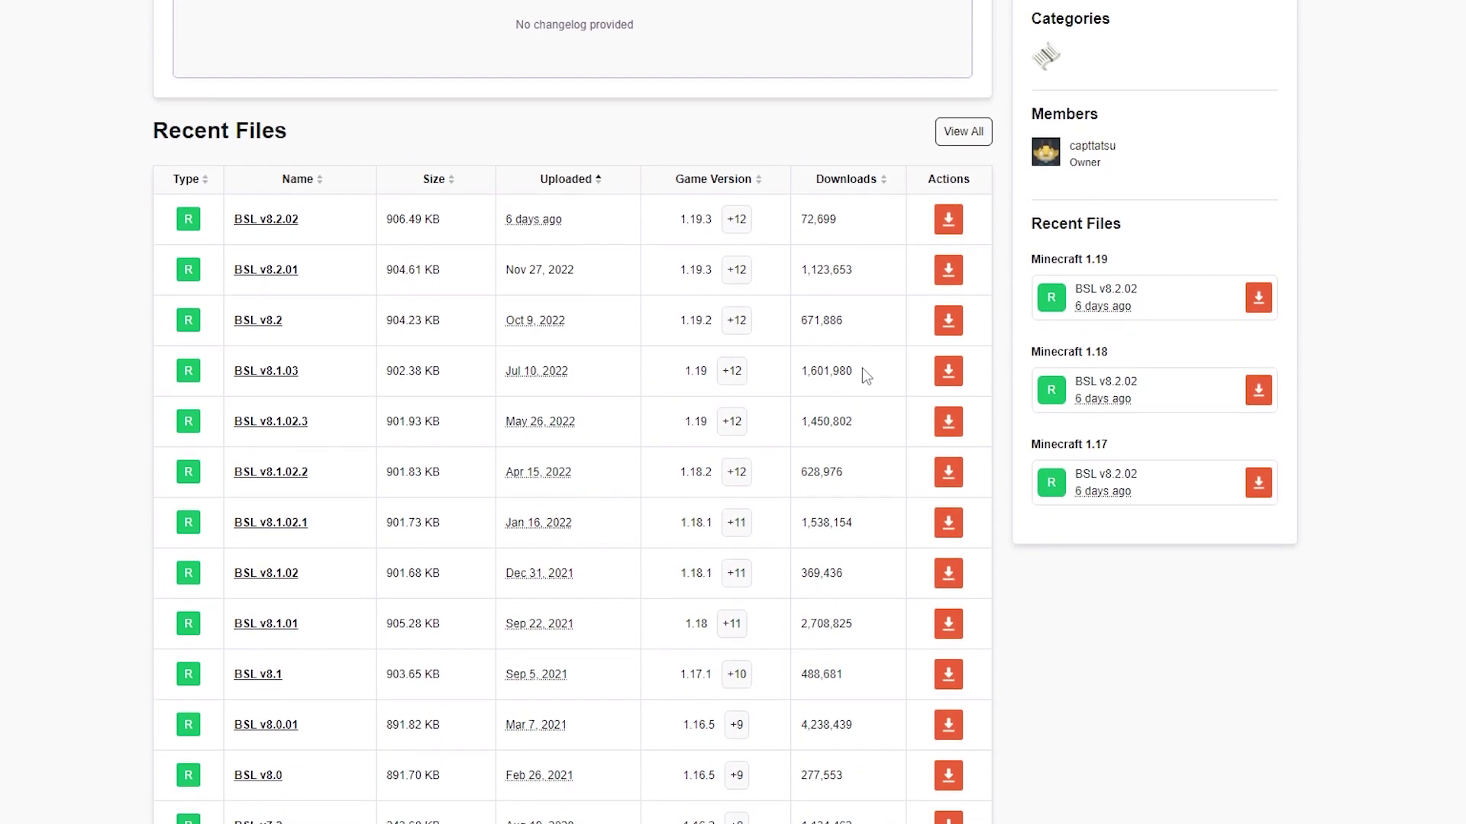
{"action": "left_click", "coordinate": [949, 321]}
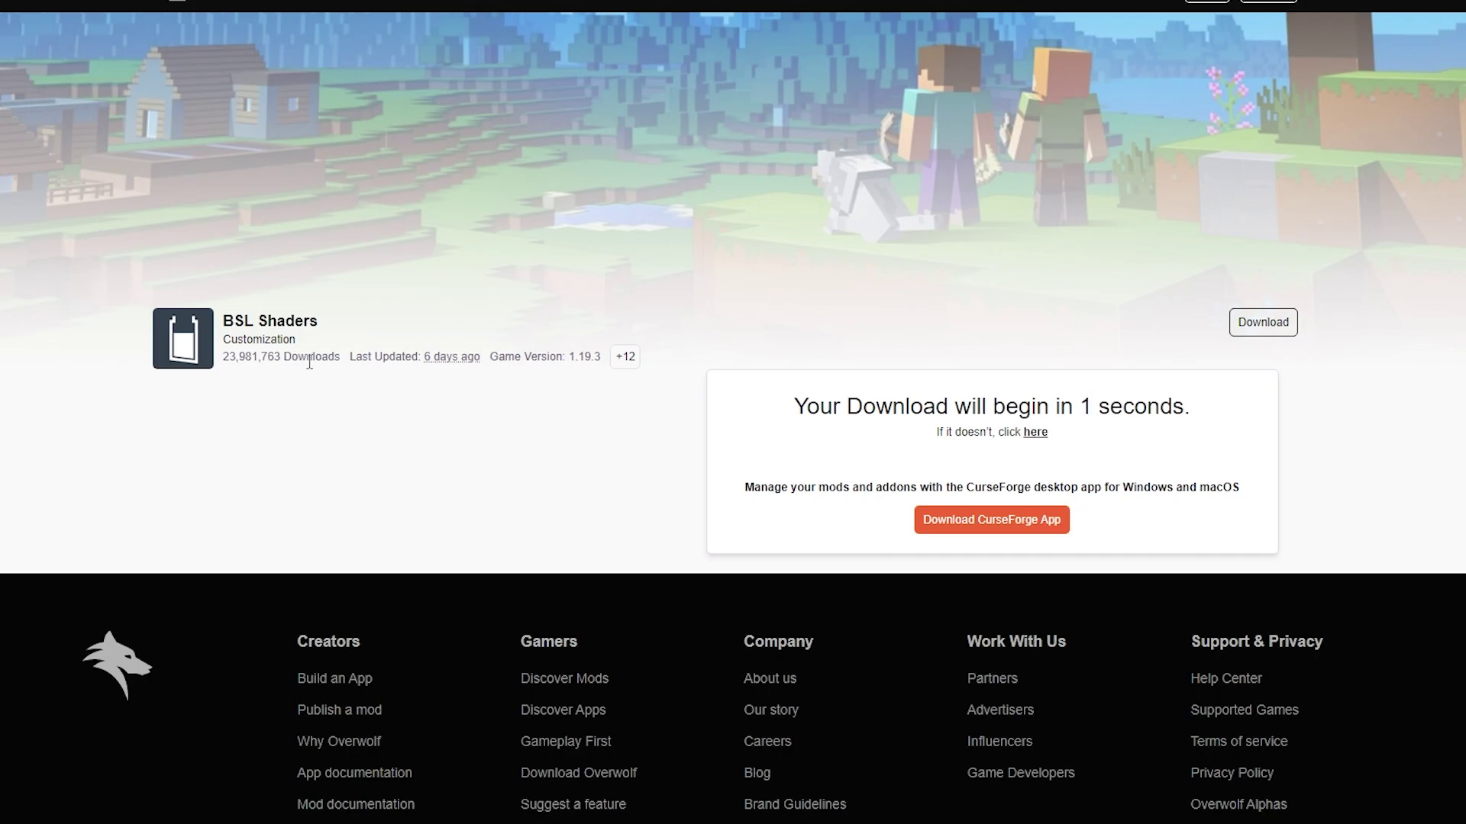
Step: Arrange the shaderpacks and Downloads windows side by side, and move the five zipped shader packs from Downloads into shaderpacks
{"action": "key", "text": "alt+Tab"}
{"action": "left_click_drag", "start_coordinate": [462, 137], "coordinate": [460, 106]}
{"action": "key", "text": "alt+Tab"}
{"action": "left_click_drag", "start_coordinate": [1260, 163], "coordinate": [1195, 105]}
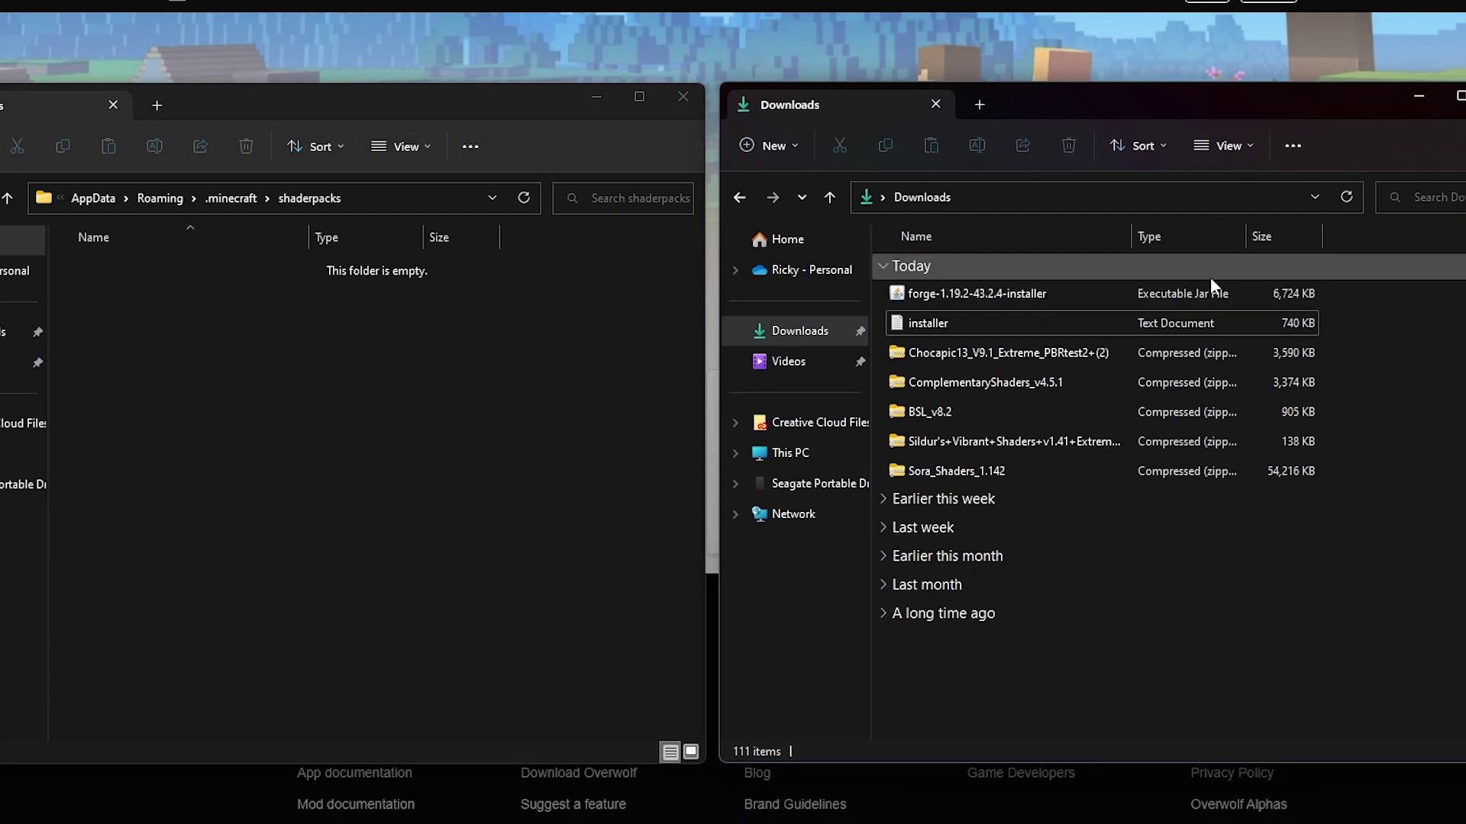
{"action": "left_click_drag", "start_coordinate": [1382, 350], "coordinate": [1119, 468]}
{"action": "left_click_drag", "start_coordinate": [1011, 356], "coordinate": [397, 394]}
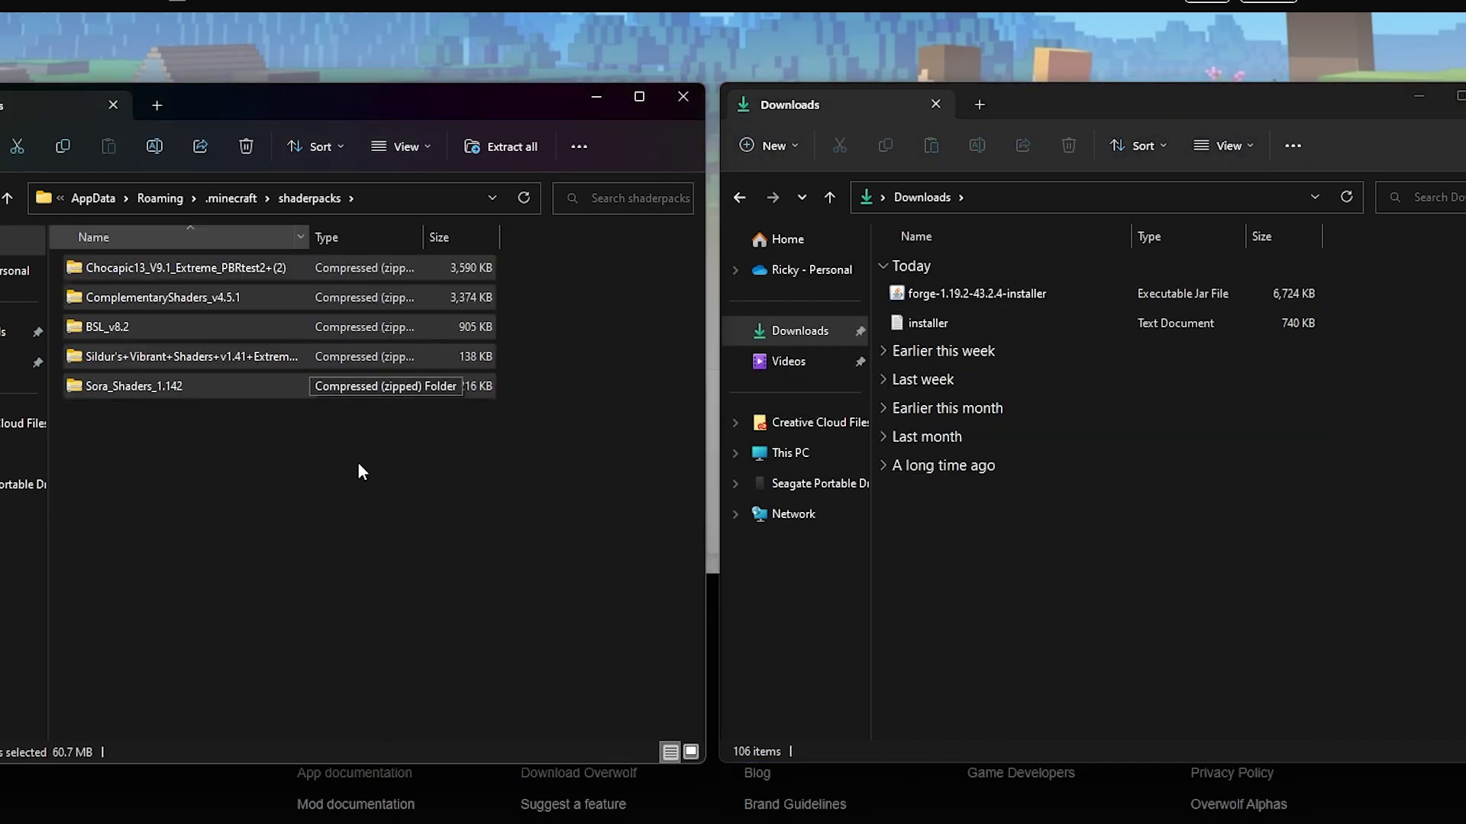